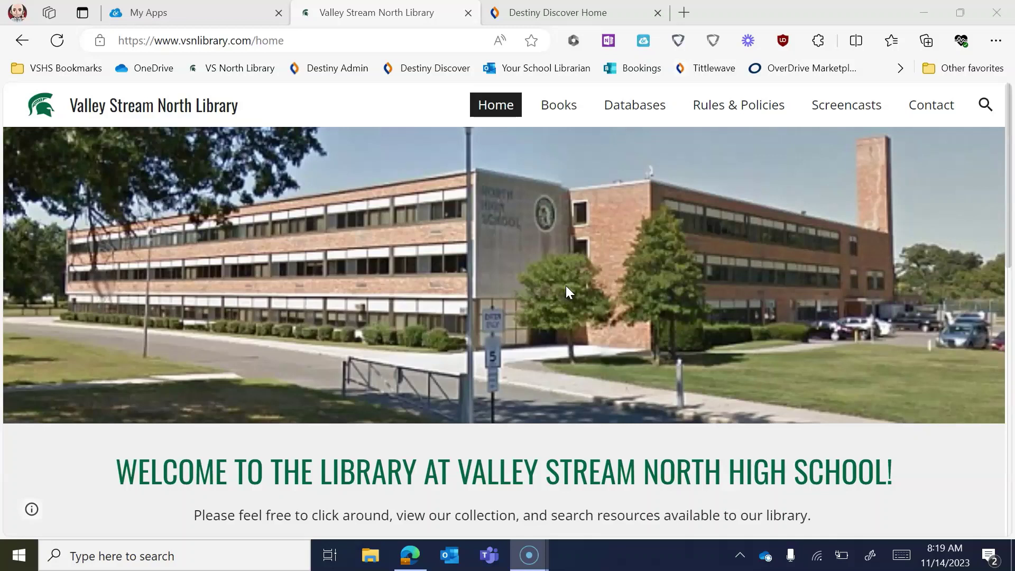
- Go from the ClassLink apps page to the Valley Stream North Destiny Discover home page
scroll(511, 347, down, 1)
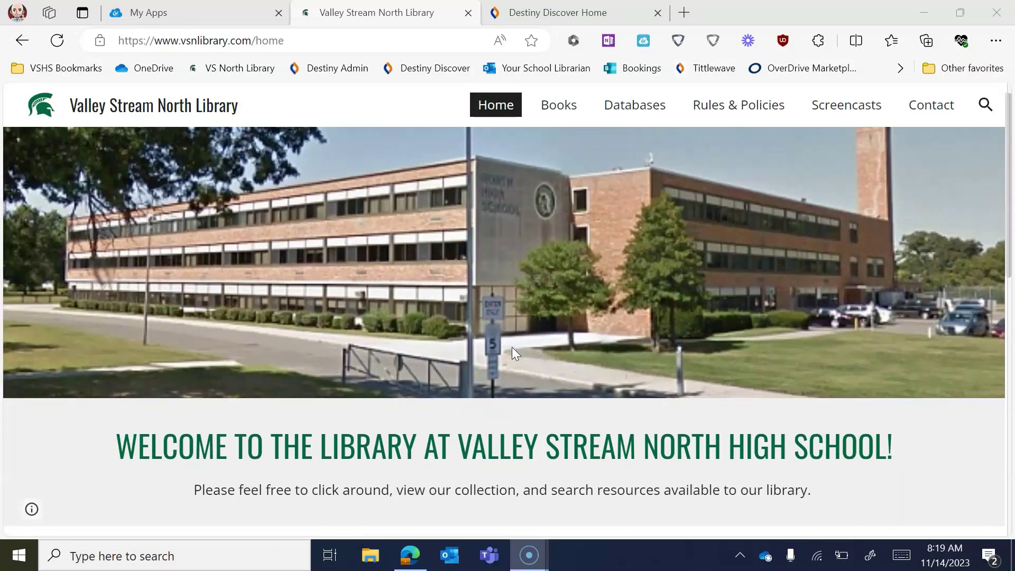
scroll(511, 347, down, 1)
scroll(512, 346, down, 3)
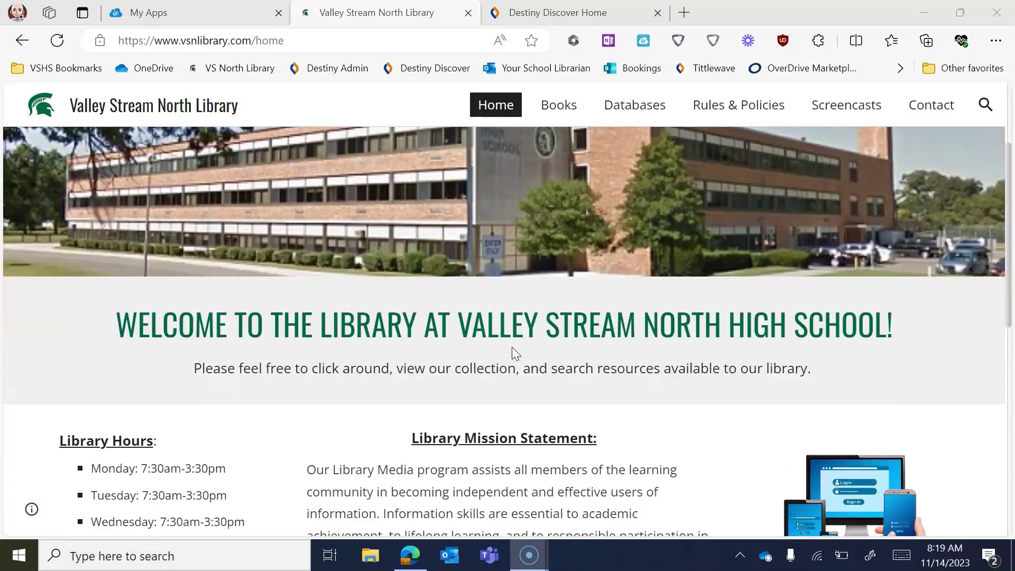
scroll(512, 347, down, 5)
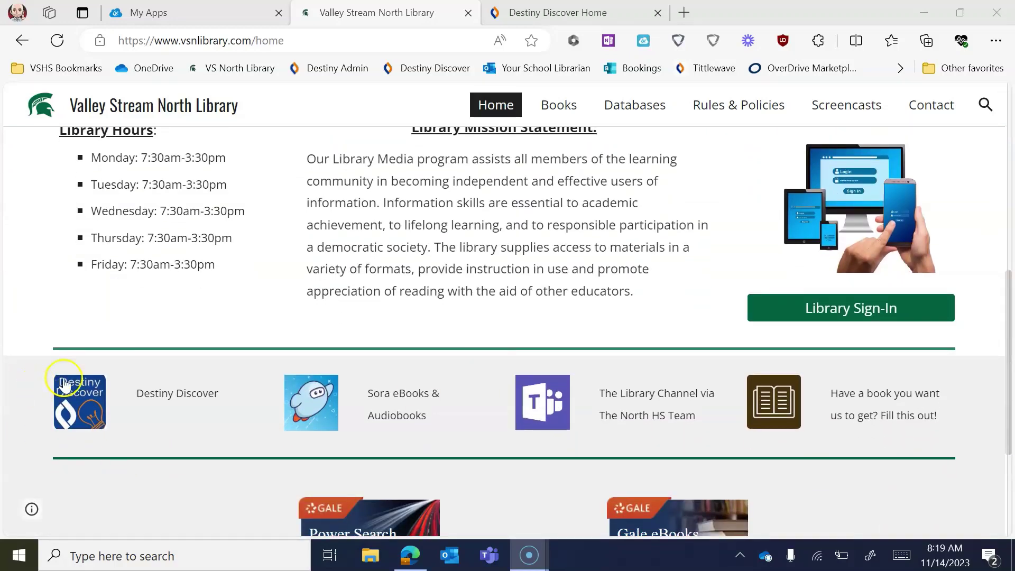
scroll(587, 299, up, 10)
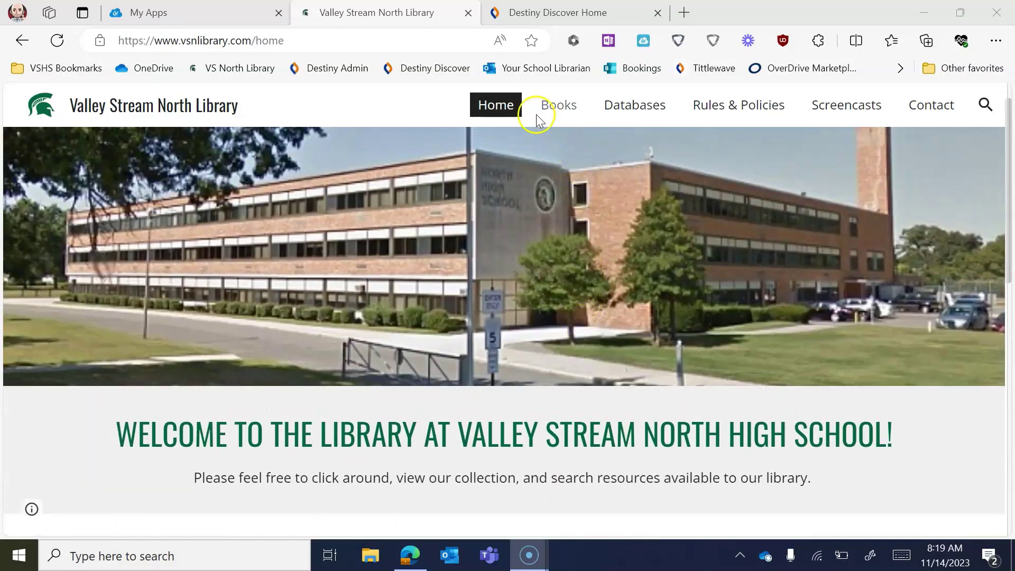
click(206, 15)
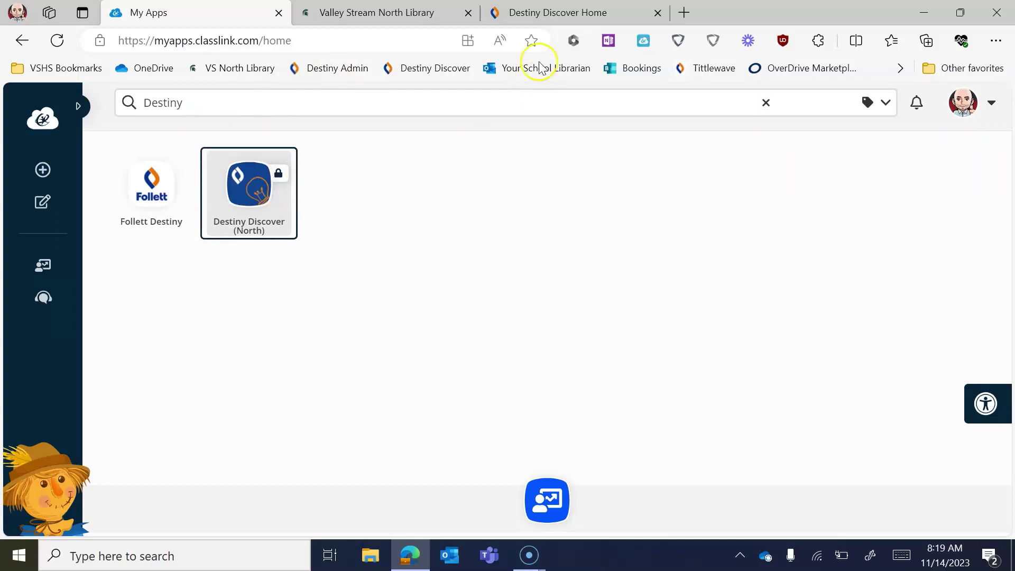
click(543, 19)
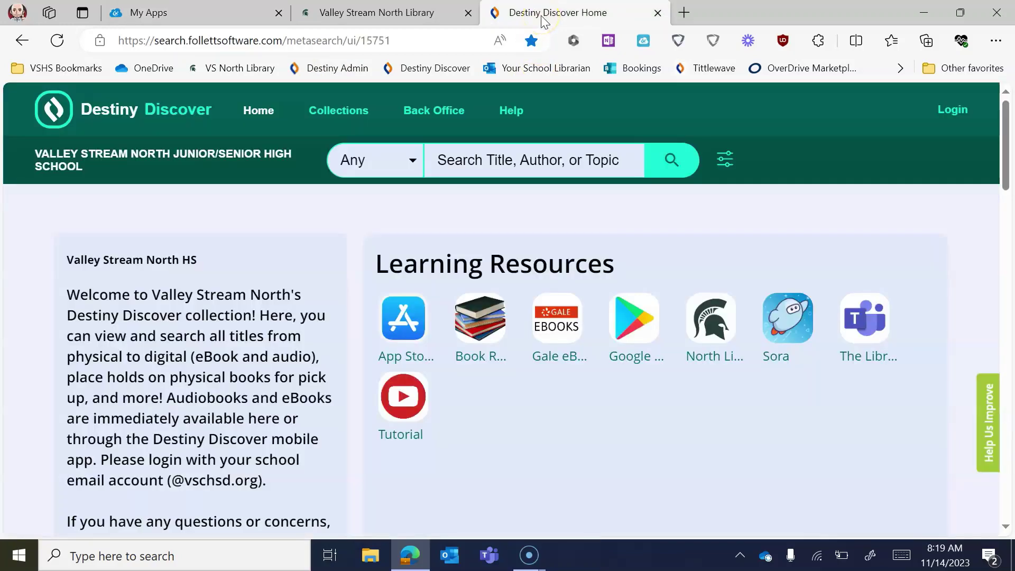
- Log in to Destiny Discover with the Follett account username and password
scroll(418, 314, down, 1)
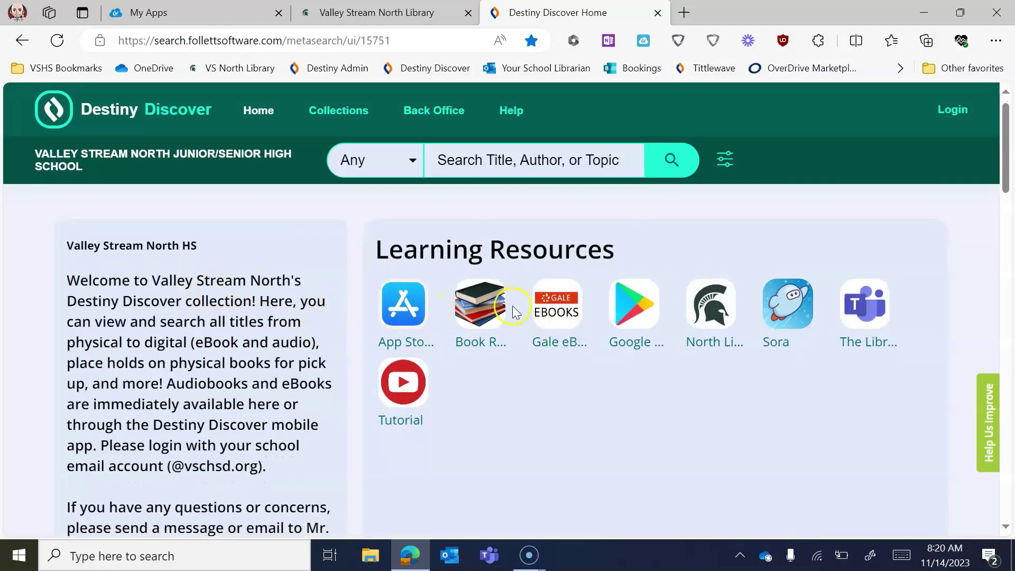
scroll(740, 385, up, 1)
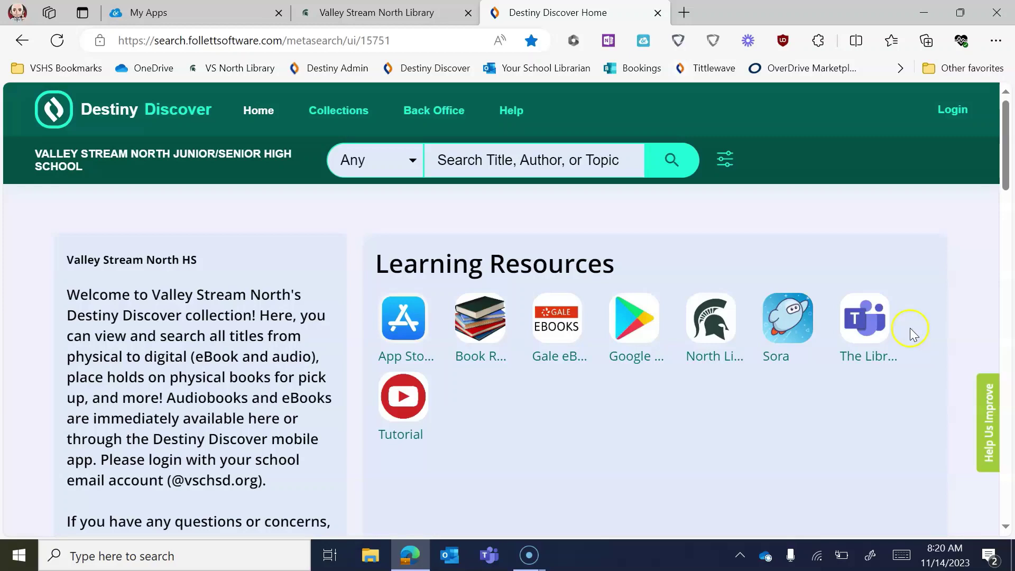
click(945, 115)
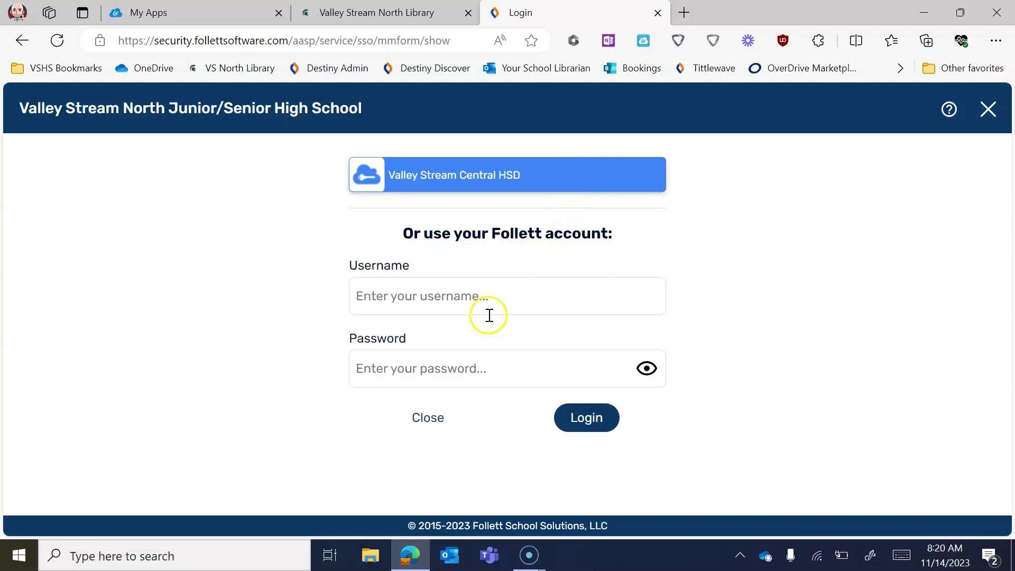
click(541, 292)
key(Tab)
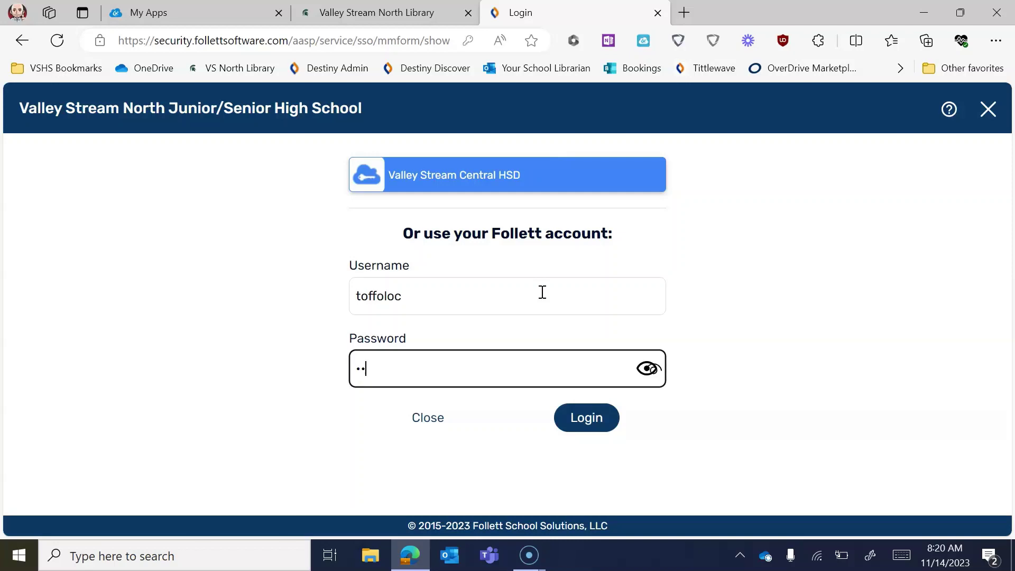
text(•••••)
key(Return)
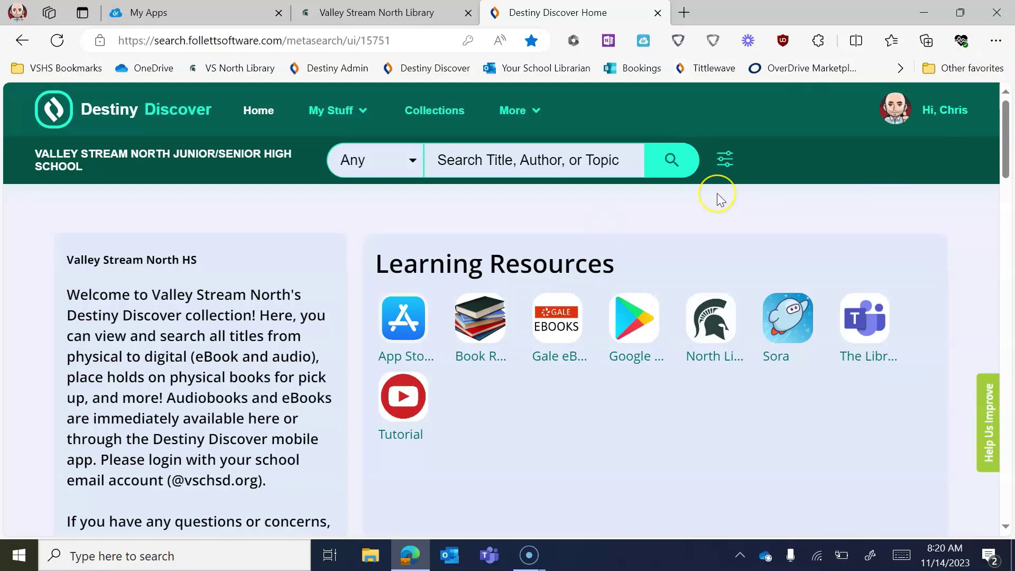
- Browse Recently Added, Popular Titles and eBooks down to Topics, closing the Adobe Acrobat notification
scroll(719, 198, down, 1)
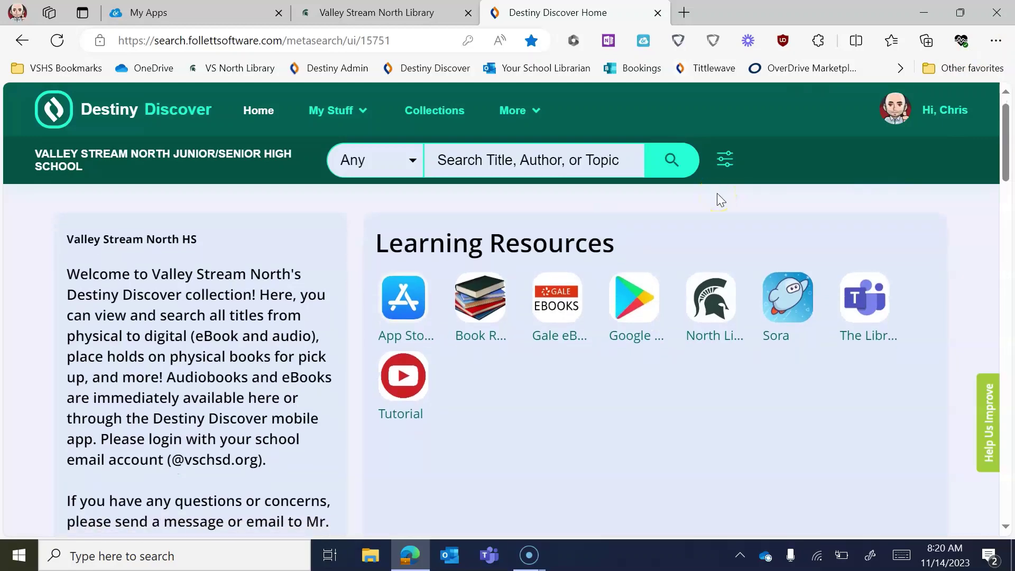
scroll(718, 195, down, 5)
scroll(717, 193, down, 2)
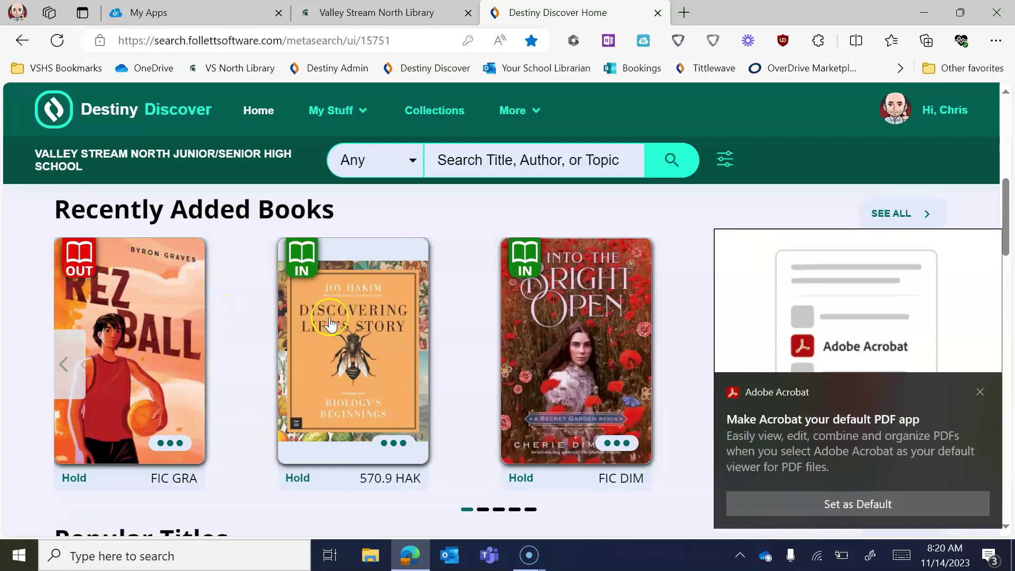
click(987, 391)
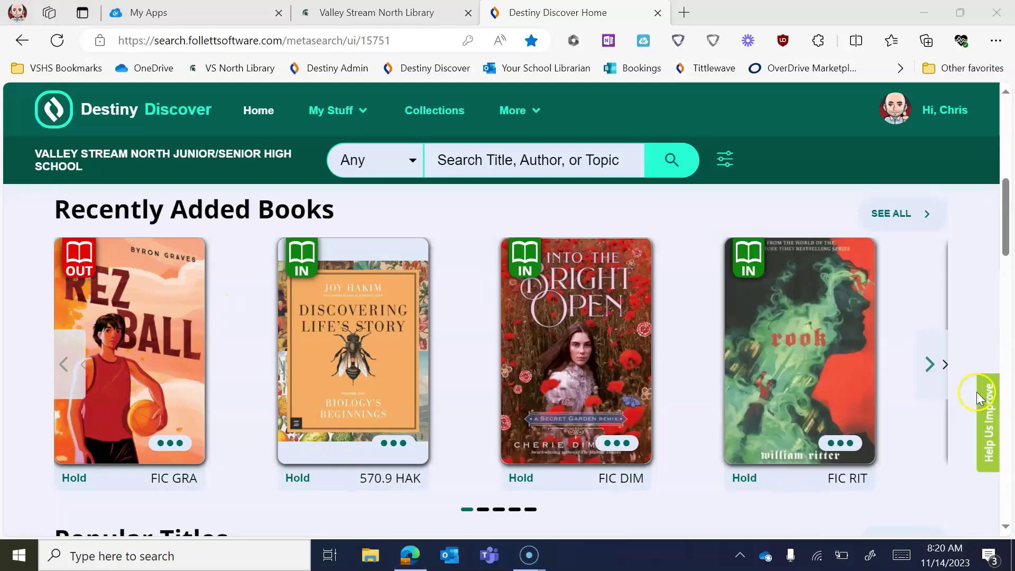
scroll(551, 391, down, 1)
scroll(551, 394, down, 5)
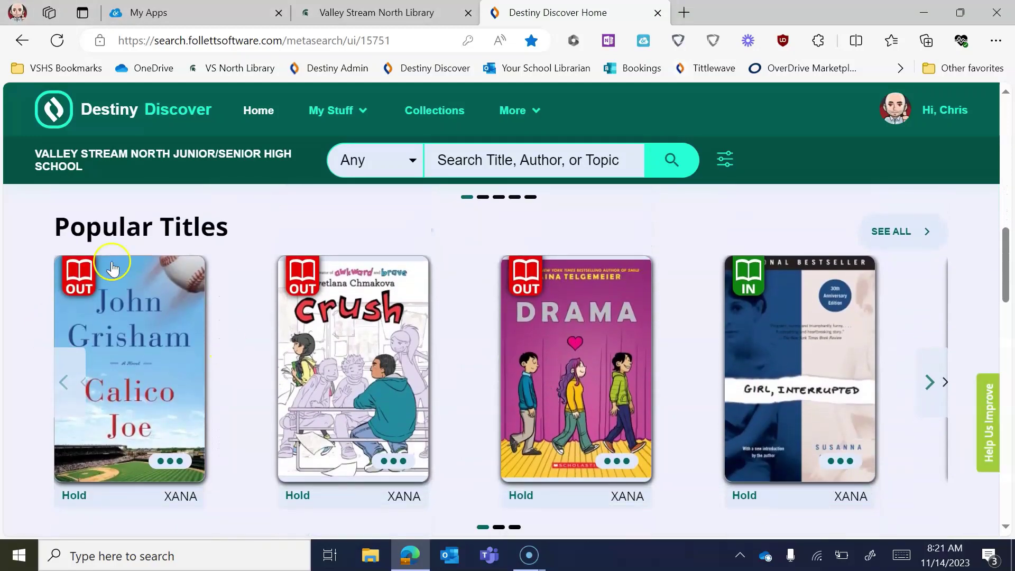
click(956, 436)
scroll(851, 417, down, 10)
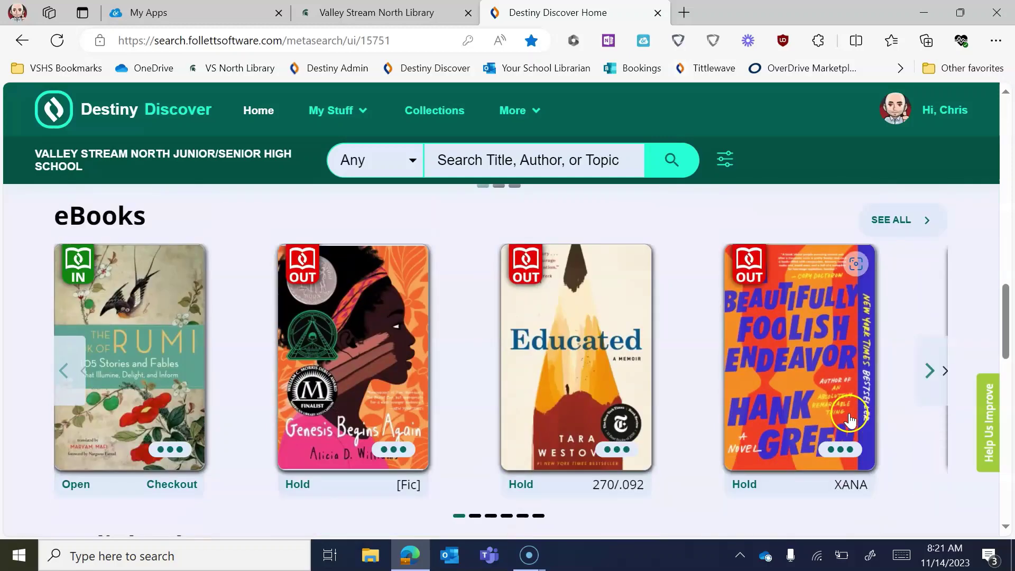
scroll(851, 418, down, 5)
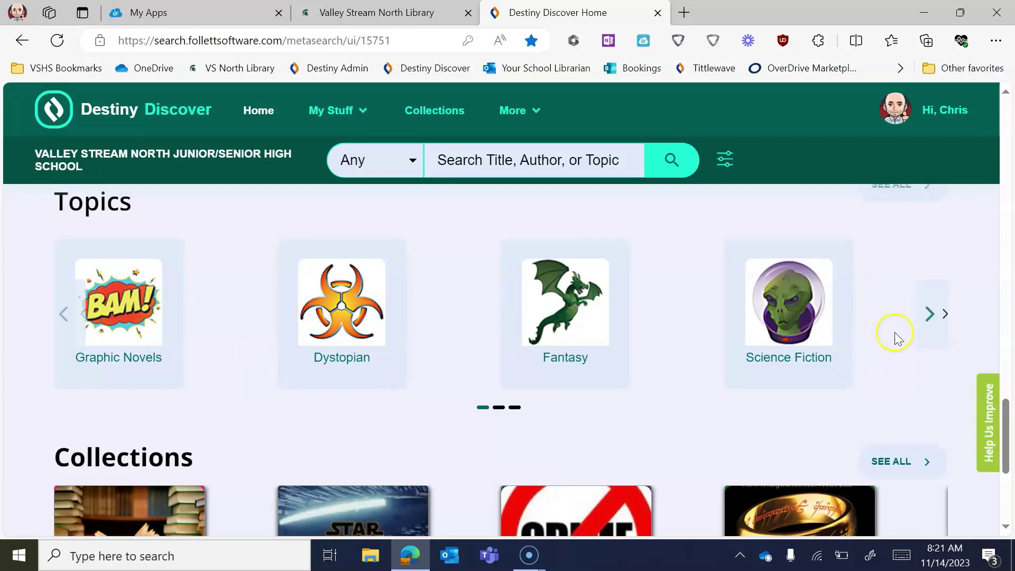
- Advance the Topics and Collections carousels, then return to the top of the home page
click(930, 315)
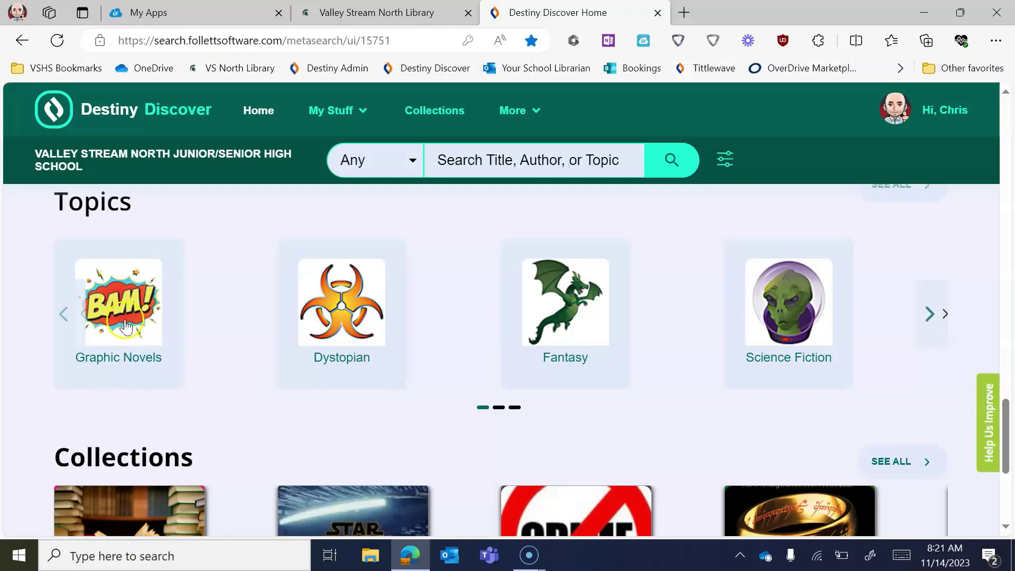
scroll(125, 326, down, 5)
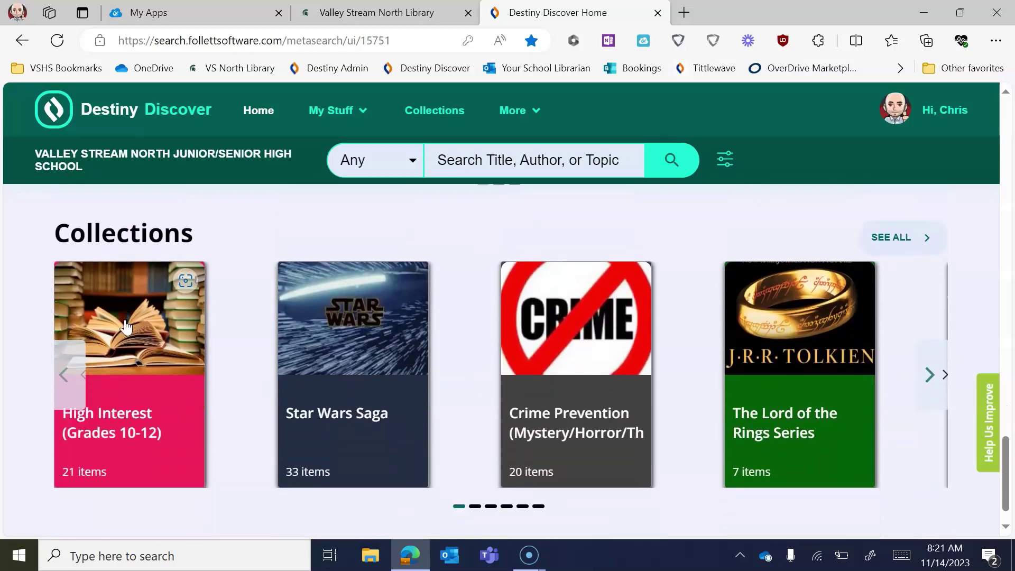
click(240, 296)
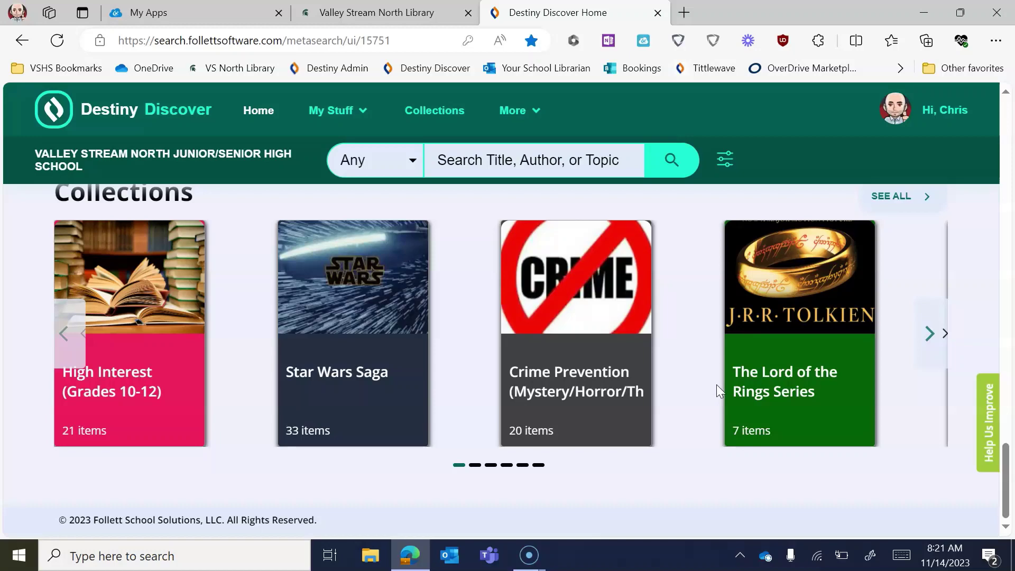
click(931, 339)
click(932, 334)
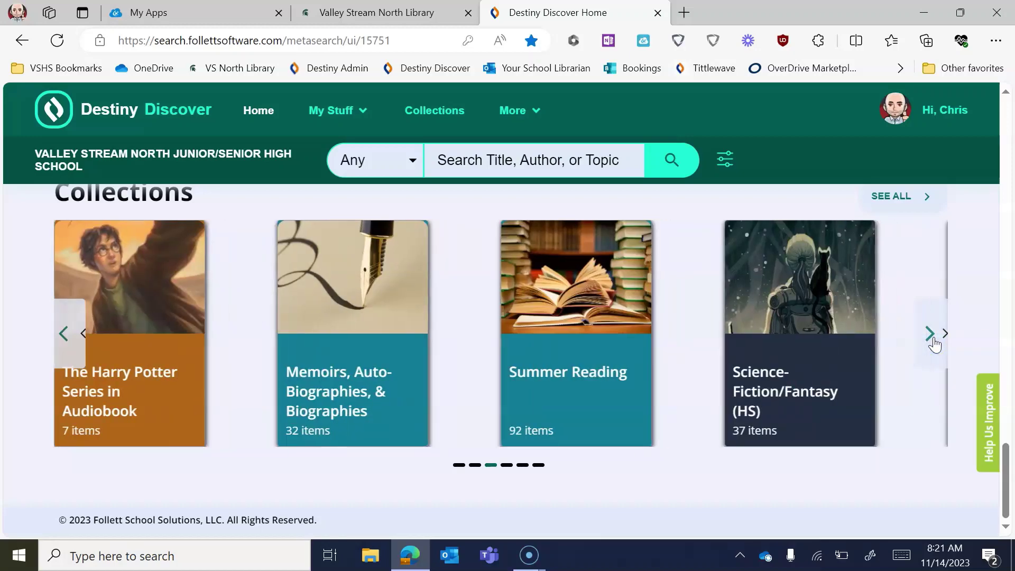
scroll(616, 251, up, 10)
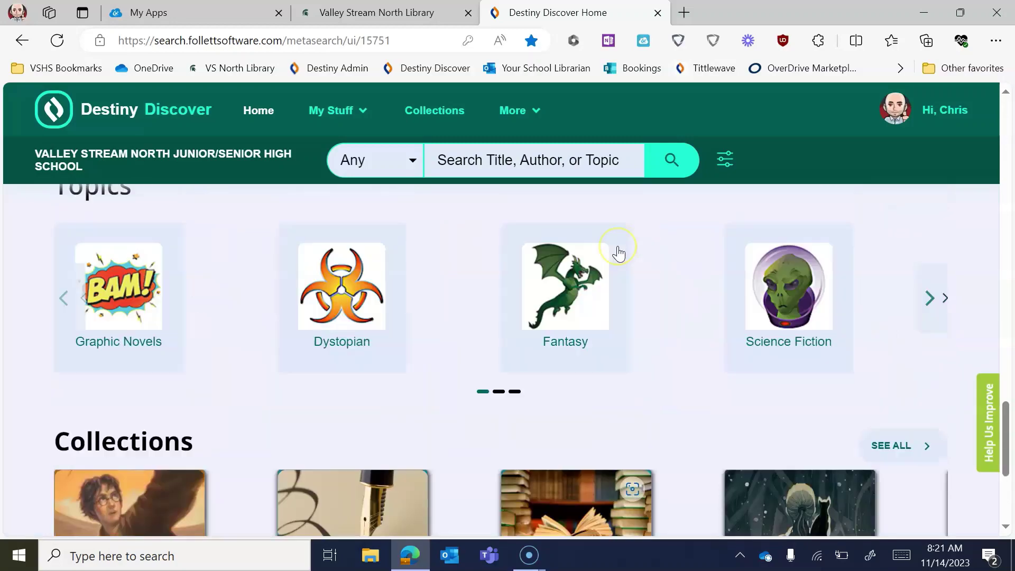
scroll(613, 285, up, 8)
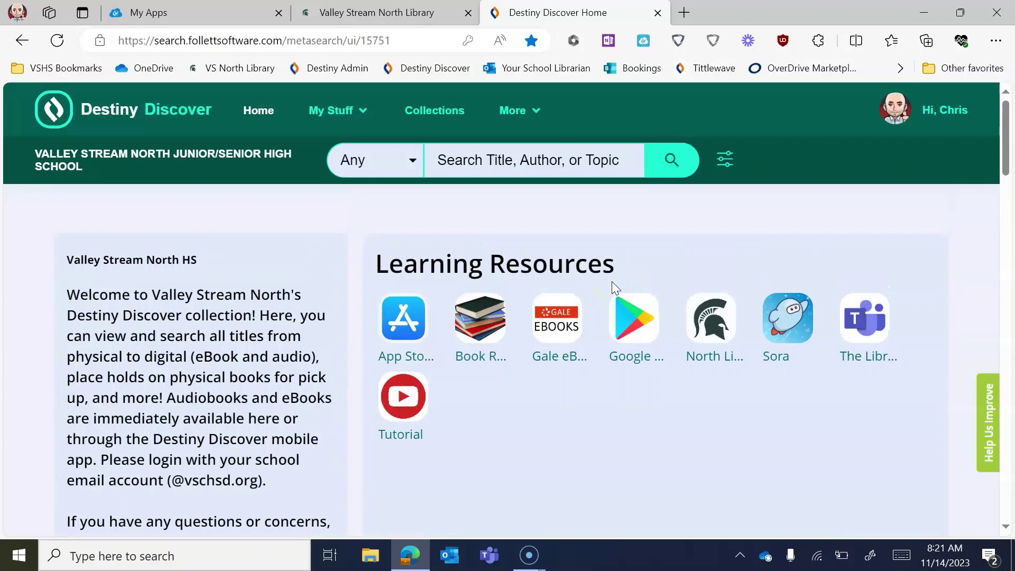
- Search the catalog for 'mystery' and scroll through the 384+ matching titles
click(493, 159)
text(mystery)
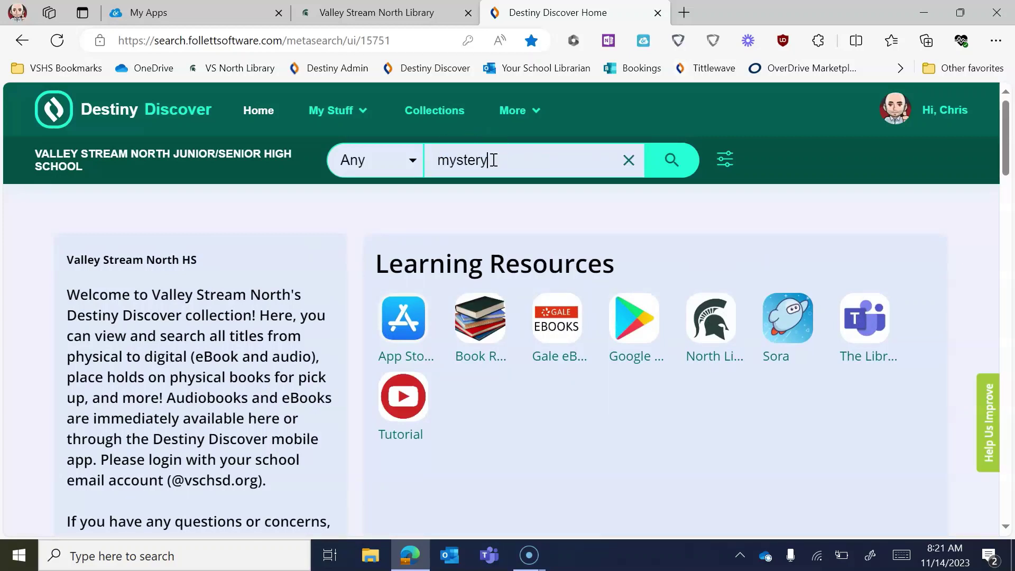
key(Return)
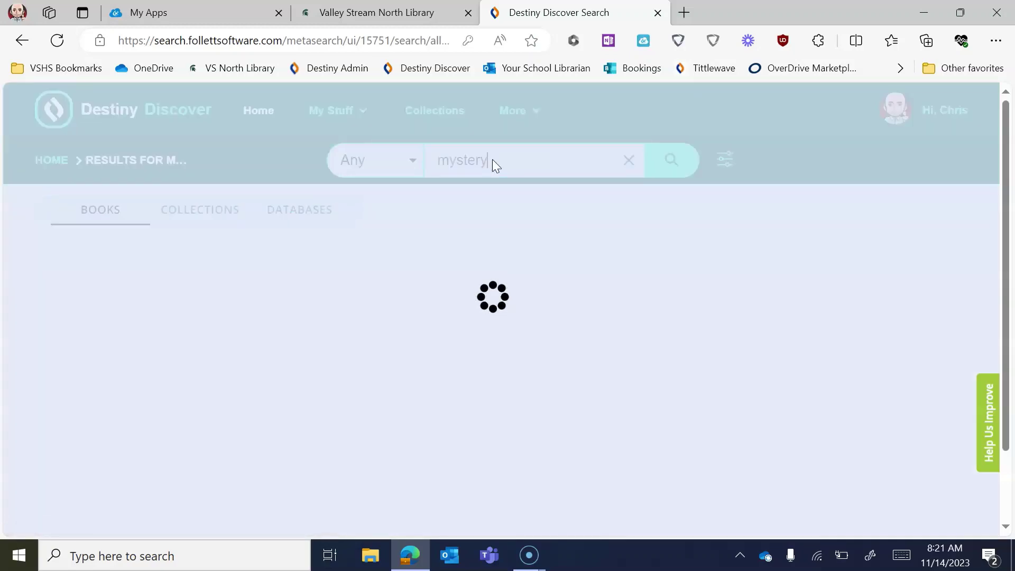
scroll(306, 306, down, 1)
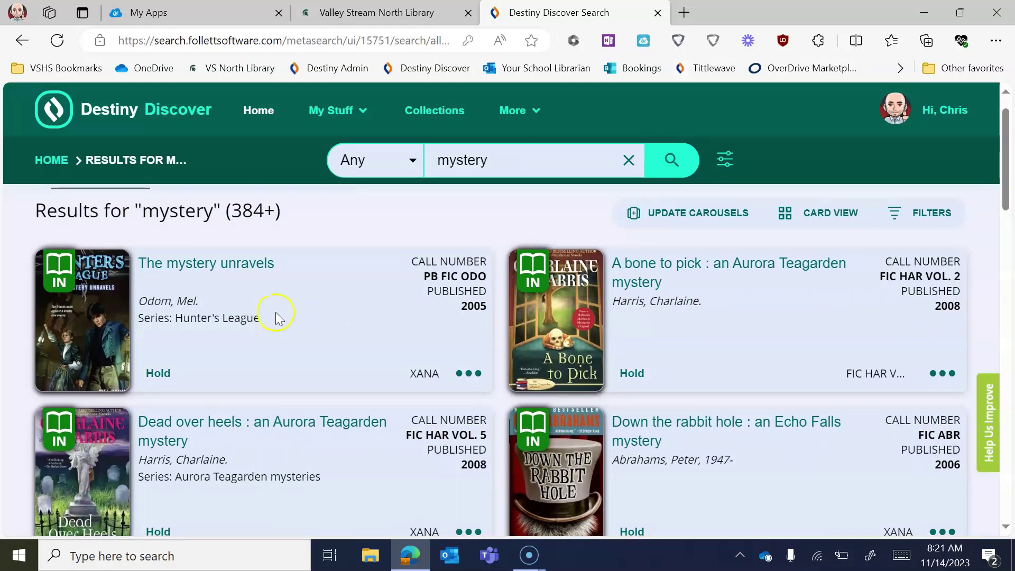
scroll(235, 367, down, 8)
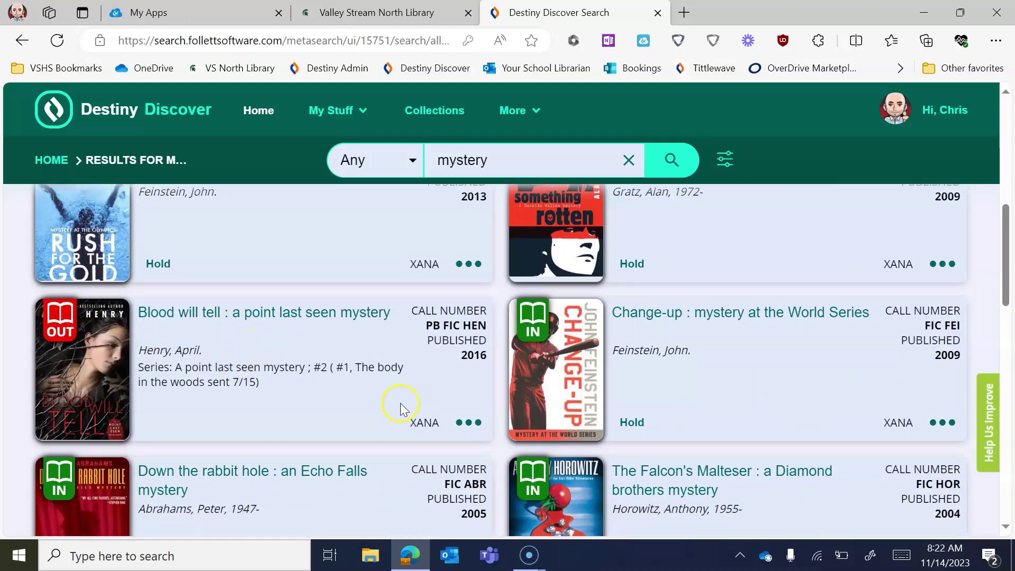
scroll(400, 404, down, 3)
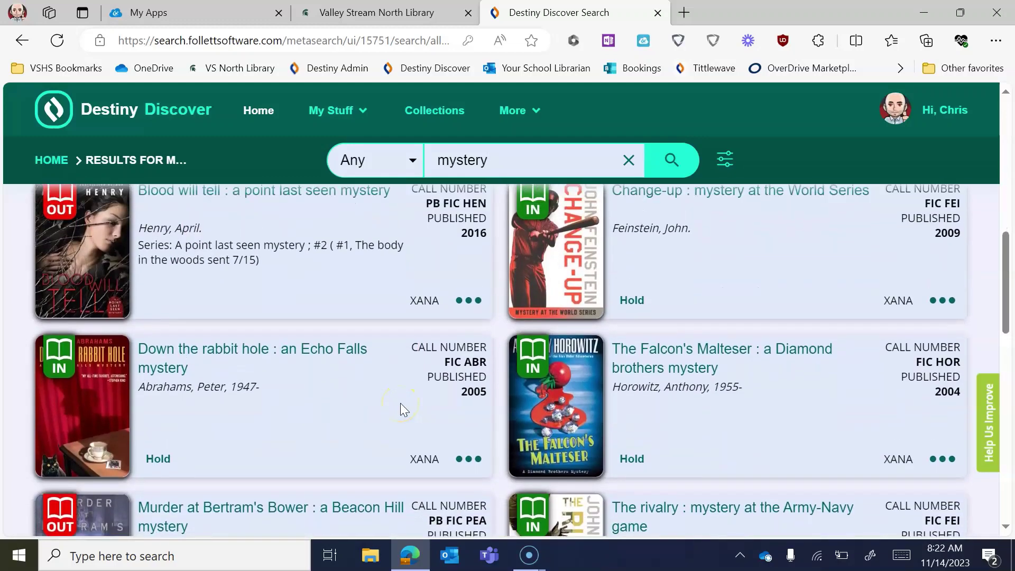
scroll(401, 407, up, 1)
scroll(349, 415, up, 1)
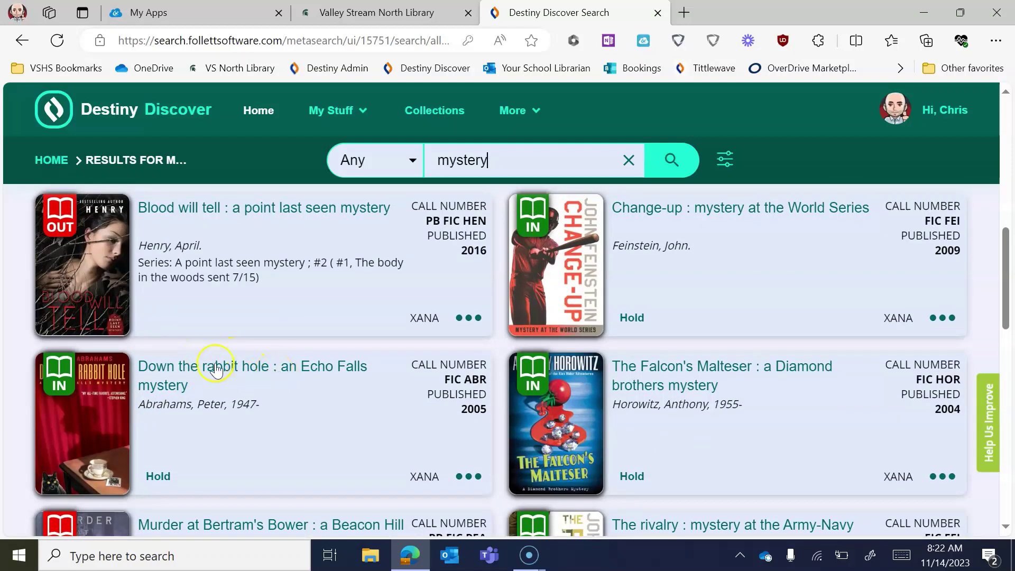
- Place a hold on 'Down the rabbit hole : an Echo Falls mystery' for pickup by 11/21/2023
click(264, 369)
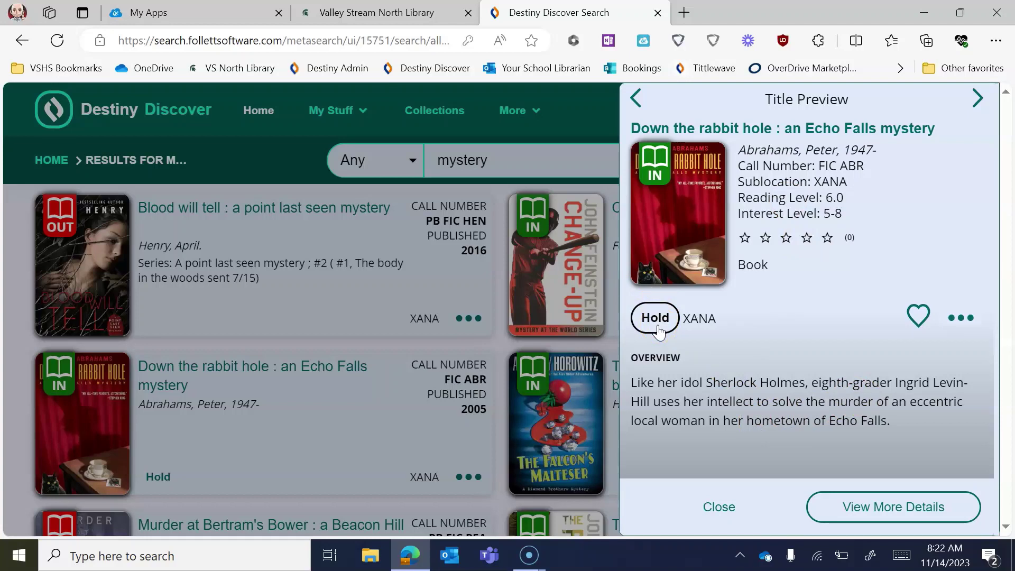
click(658, 318)
click(661, 322)
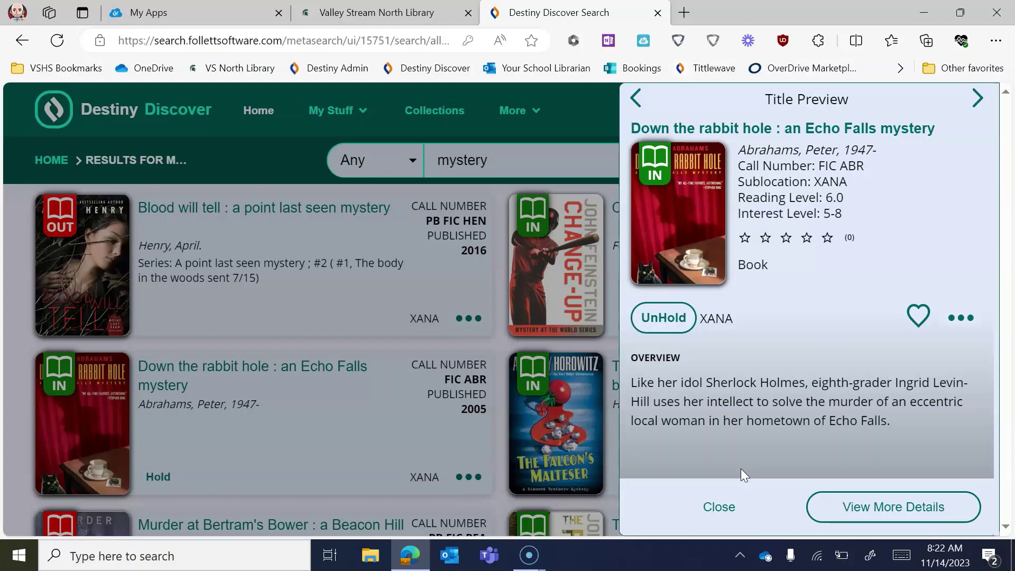
- Close the Down the rabbit hole preview and open the 'A bone to pick' Title Preview
click(721, 515)
scroll(281, 328, down, 10)
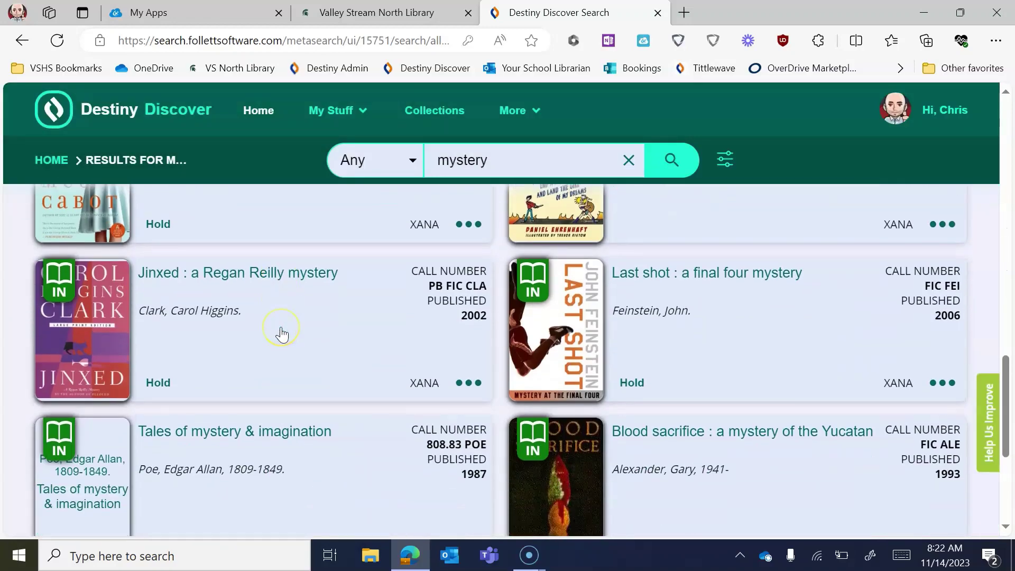
scroll(281, 331, down, 9)
scroll(280, 327, up, 2)
scroll(280, 328, down, 2)
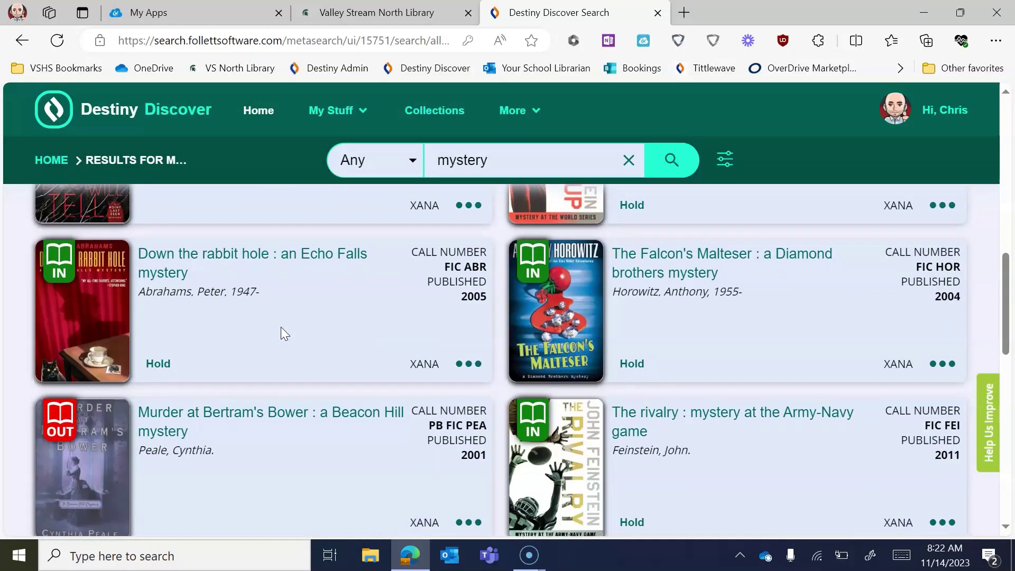
scroll(281, 328, up, 3)
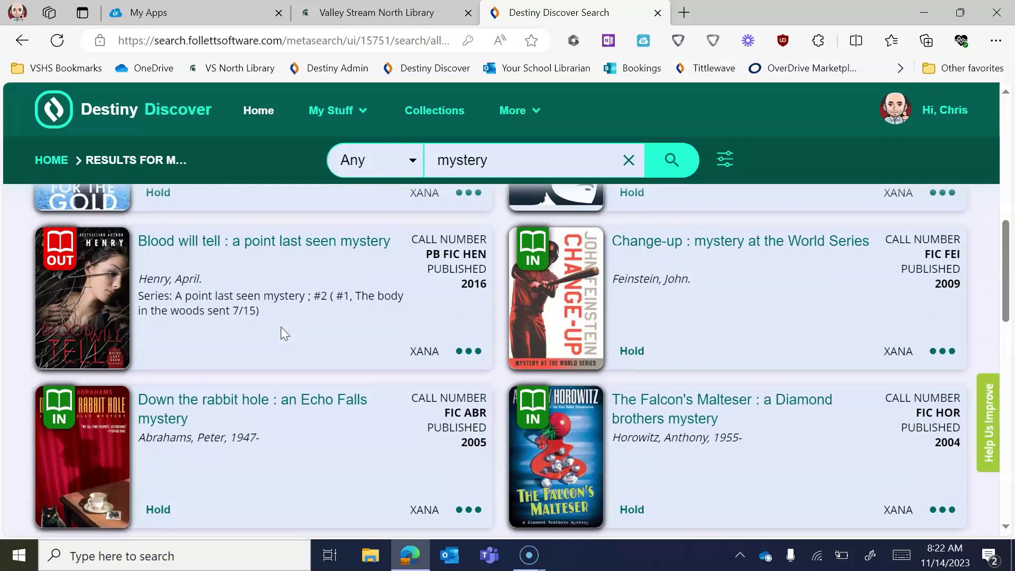
scroll(482, 293, up, 5)
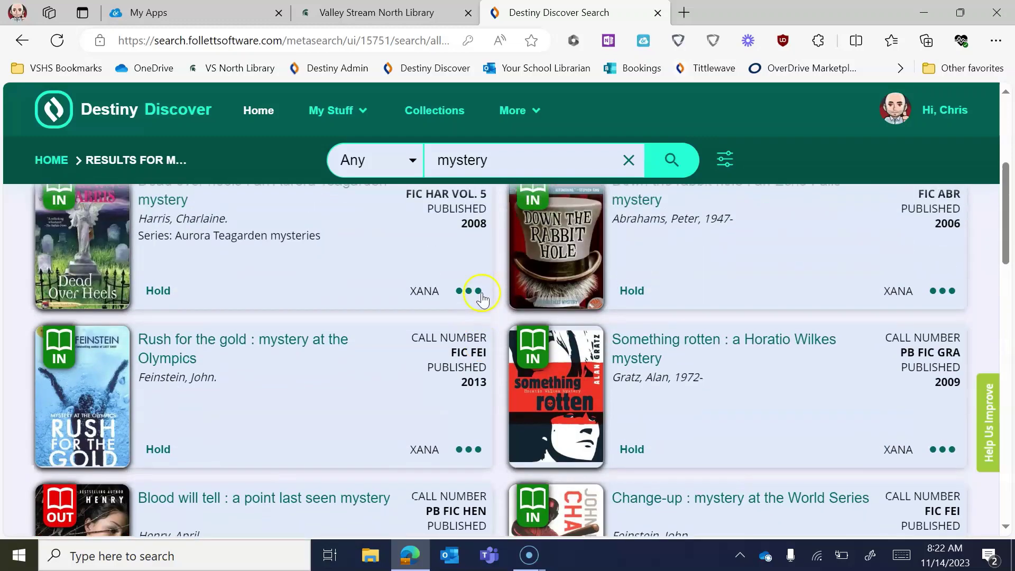
scroll(475, 293, up, 3)
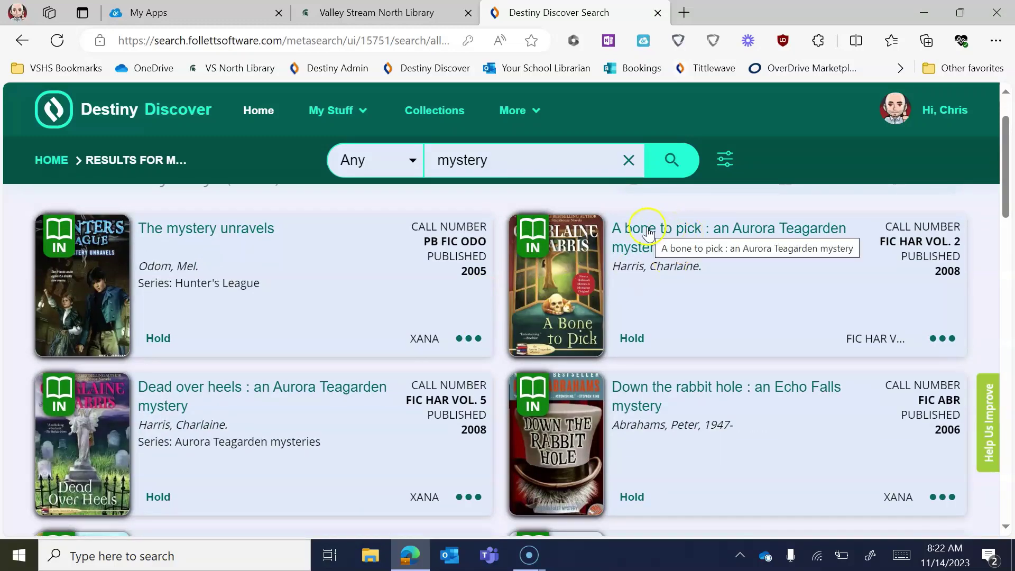
click(658, 237)
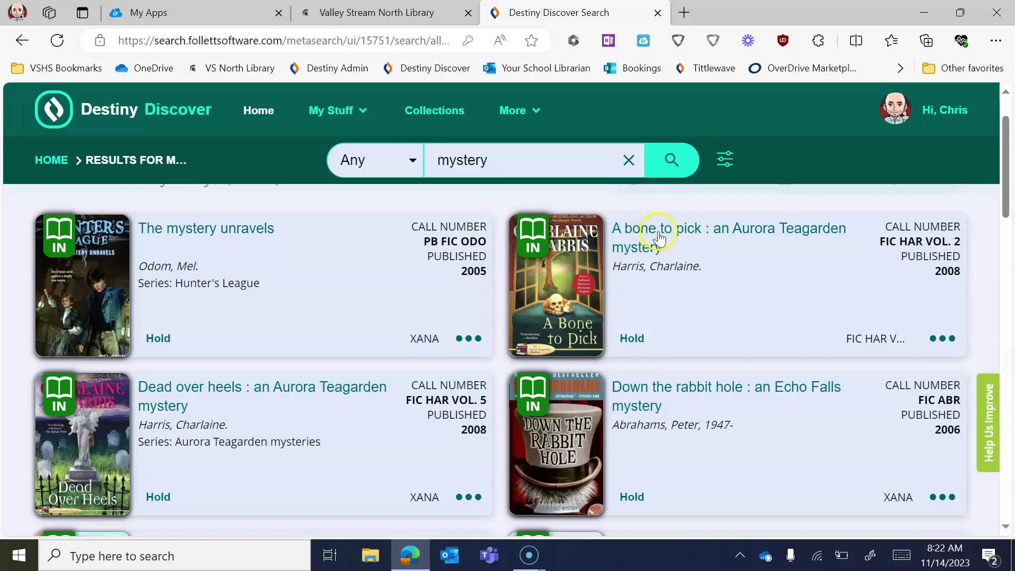
scroll(668, 346, down, 1)
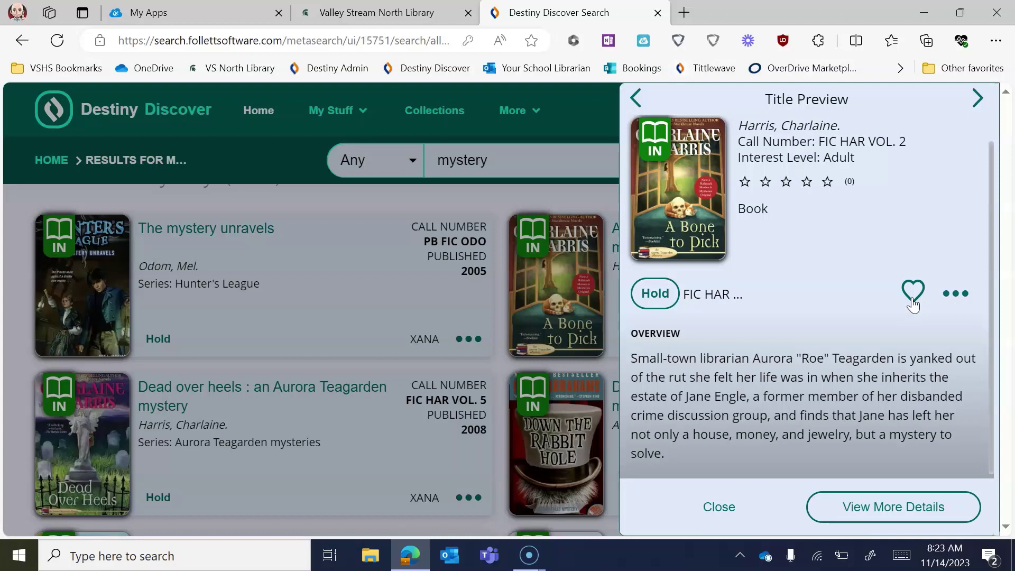
- Favorite 'A bone to pick' and open its full details page with Similar Titles
click(913, 291)
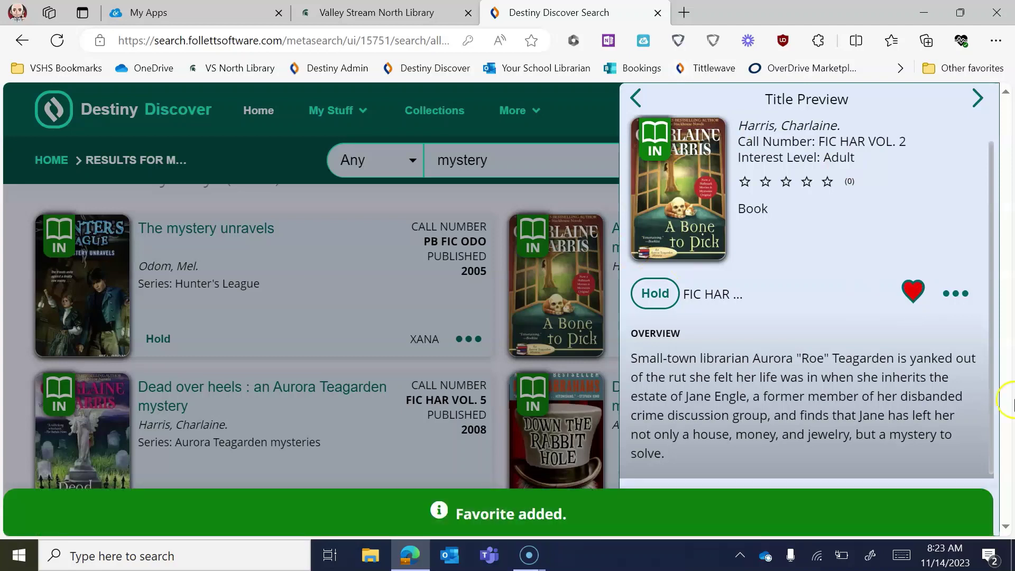
click(539, 265)
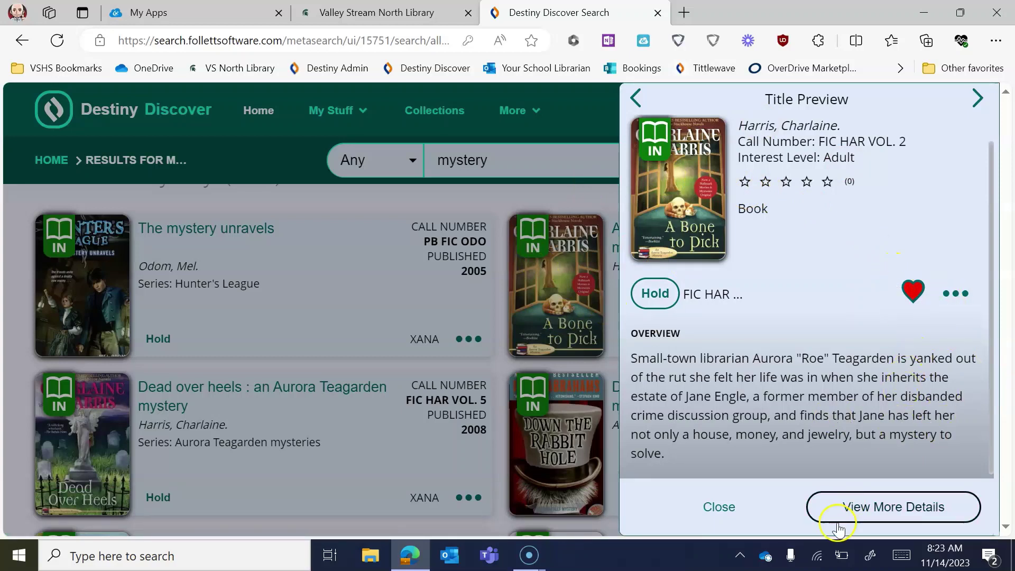
right_click(910, 521)
click(761, 515)
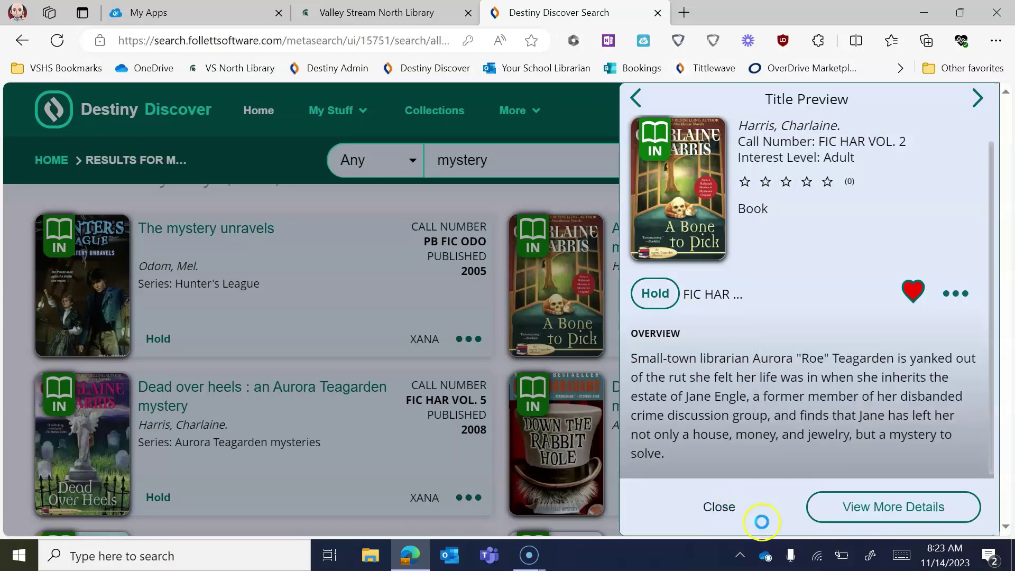
click(820, 522)
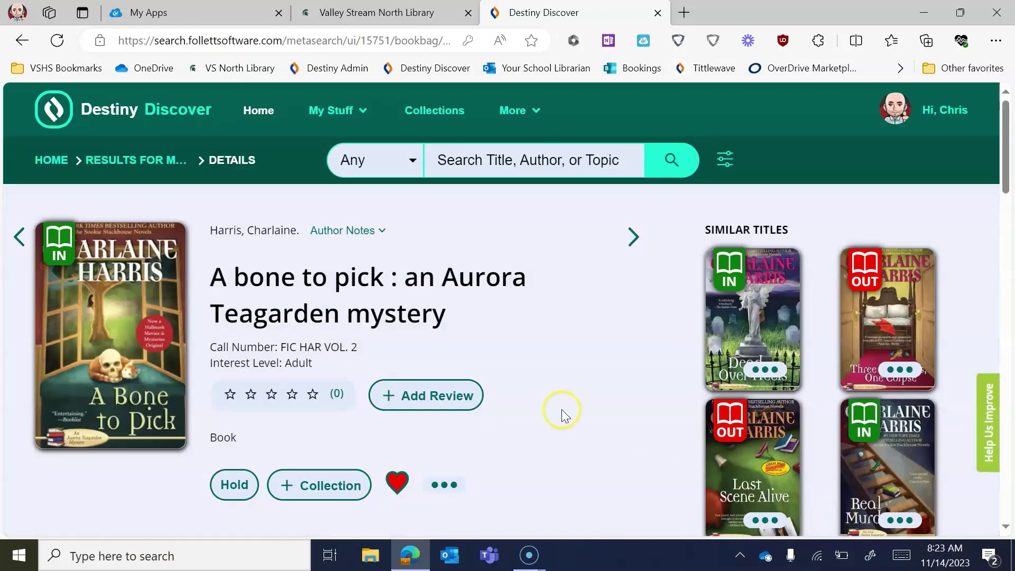
scroll(558, 410, down, 6)
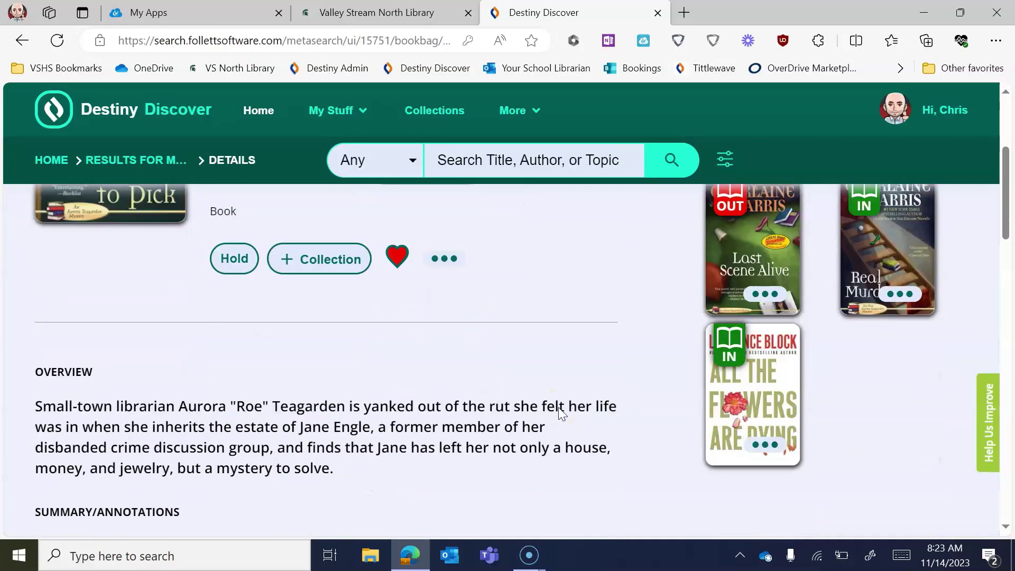
scroll(558, 407, down, 10)
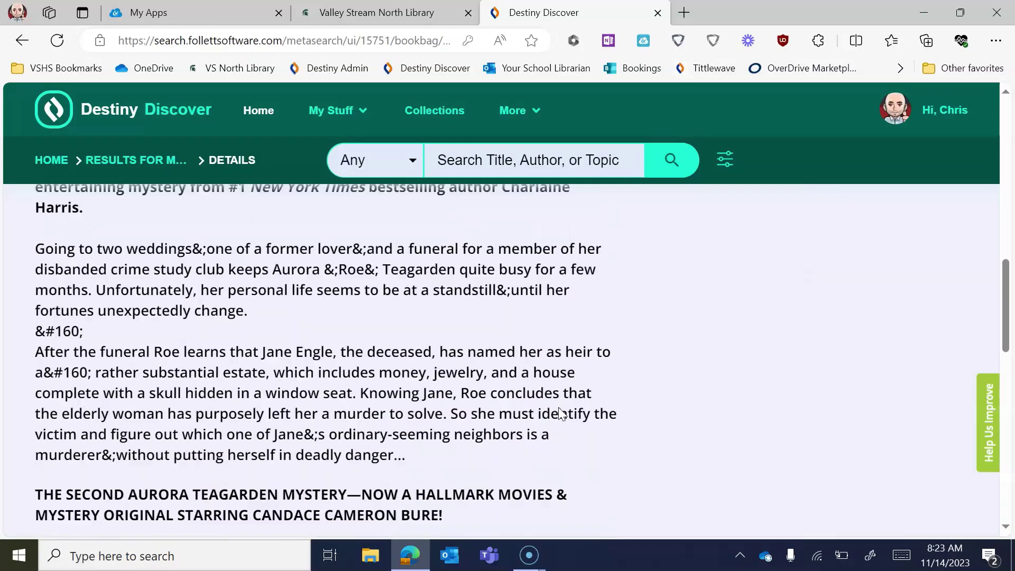
scroll(558, 407, down, 10)
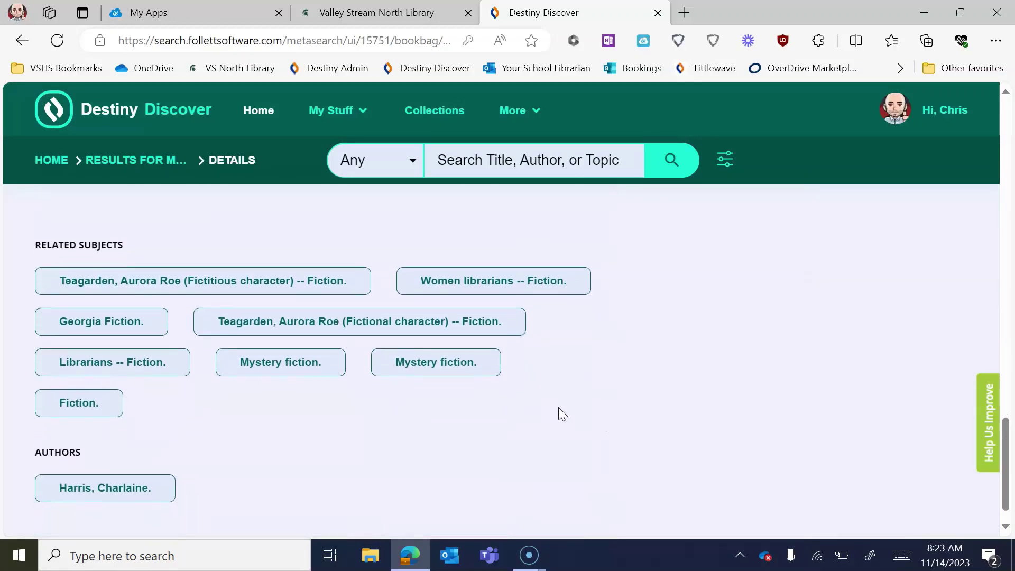
scroll(558, 407, down, 1)
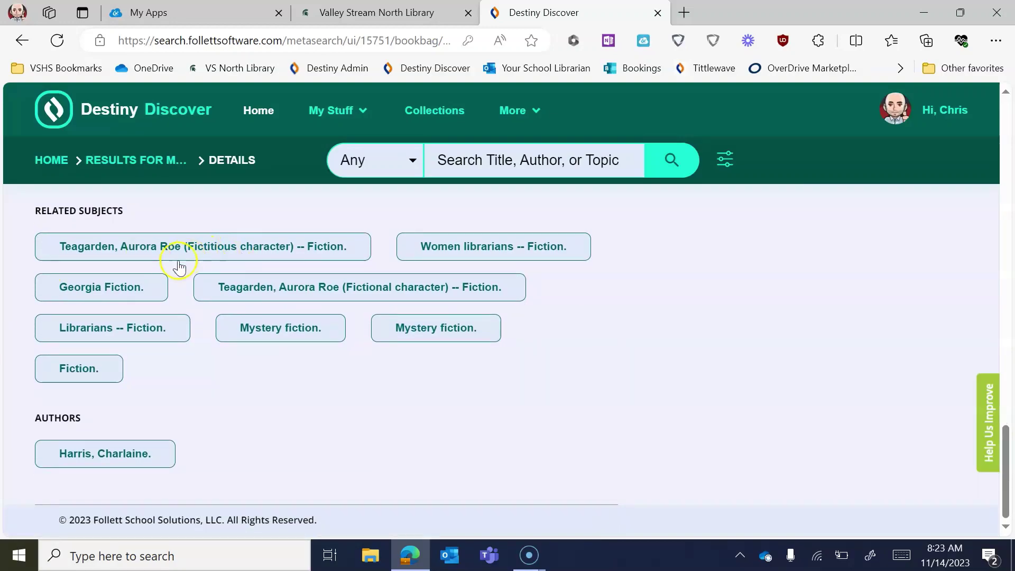
scroll(397, 460, up, 20)
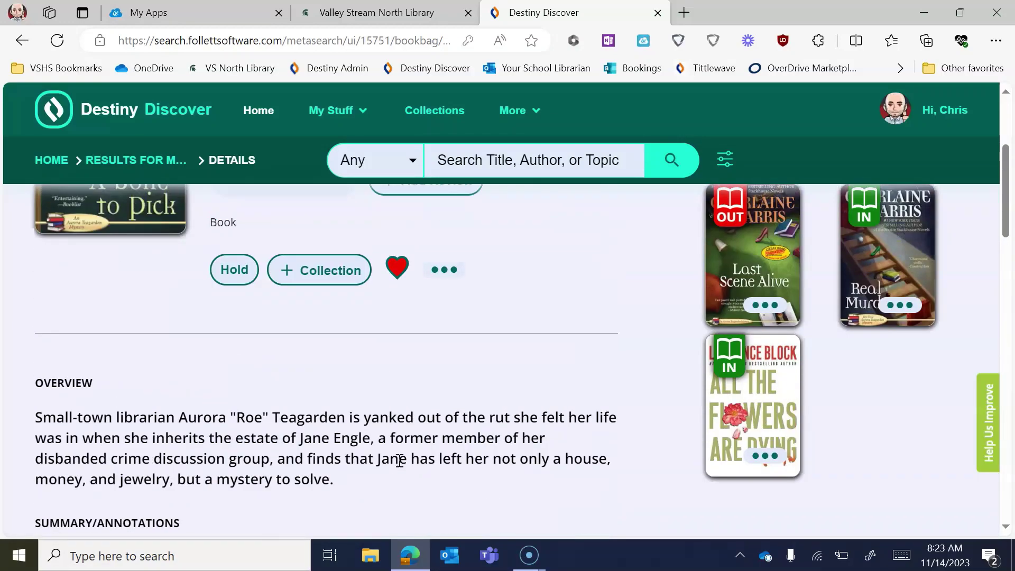
scroll(398, 459, down, 1)
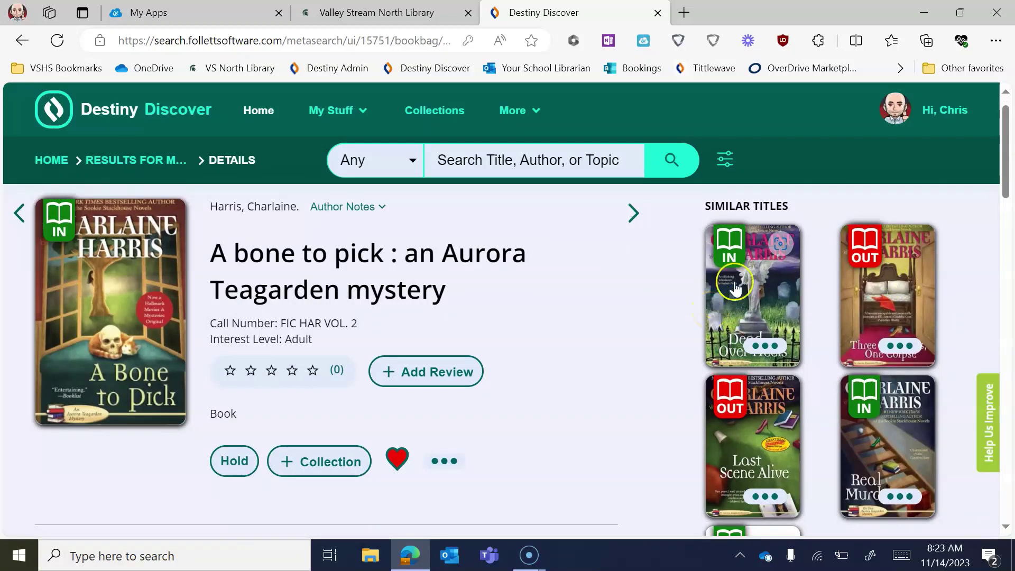
click(586, 281)
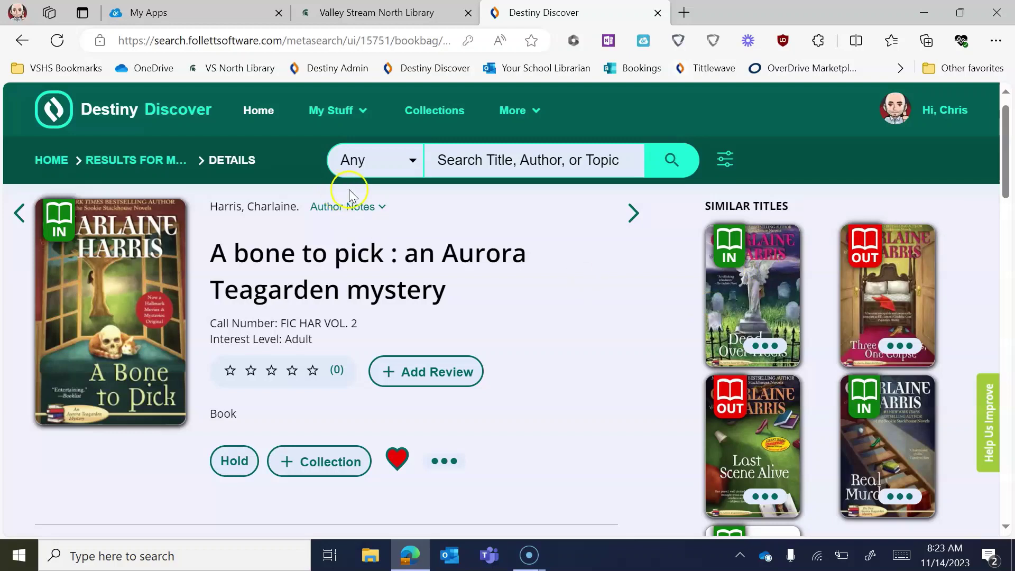
click(500, 160)
- Search for 'Ghost', favorite Jason Reynolds' 2016 Ghost eBook, and close its preview
text(Ghost)
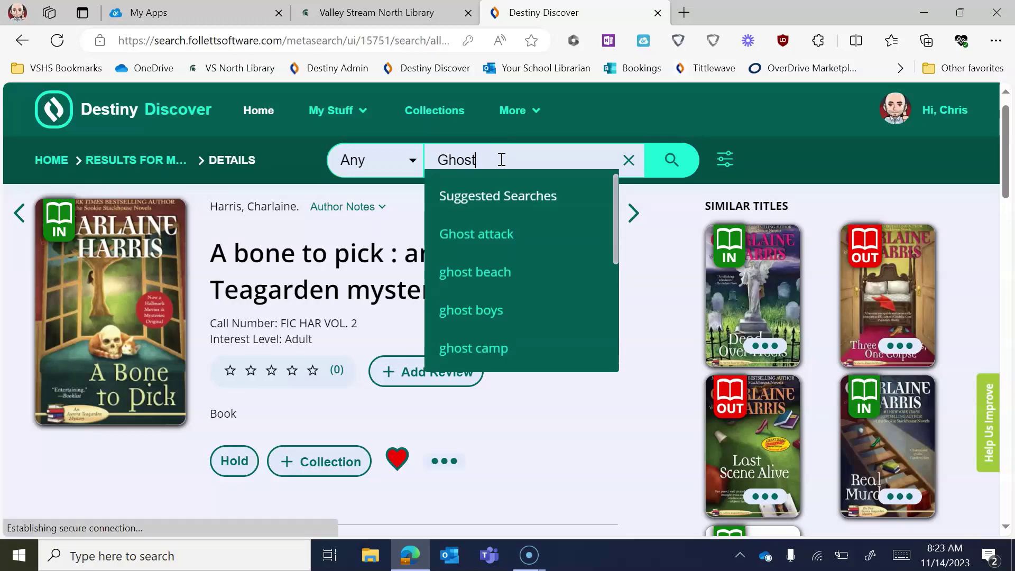
key(Return)
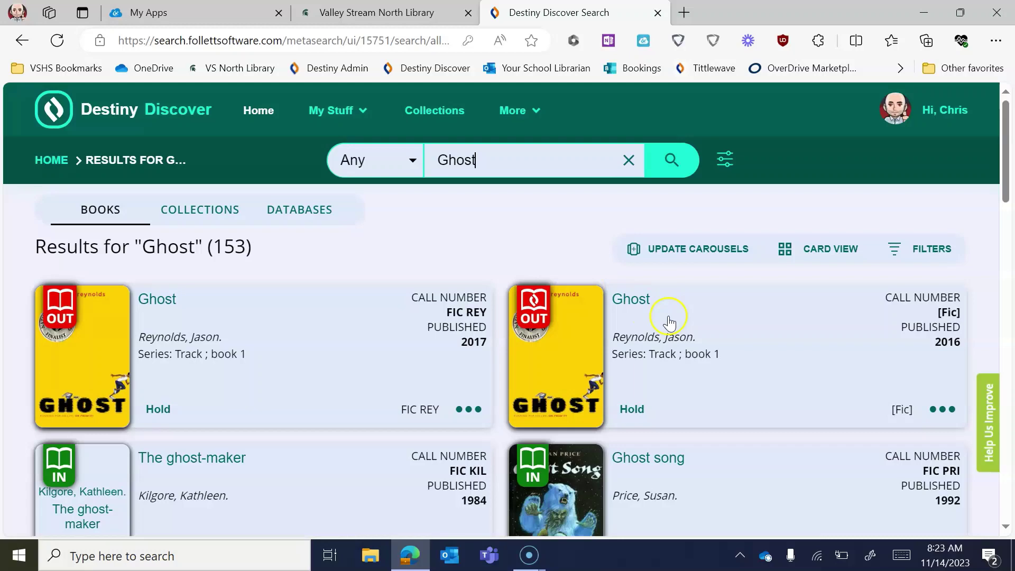
right_click(634, 309)
click(624, 305)
click(624, 304)
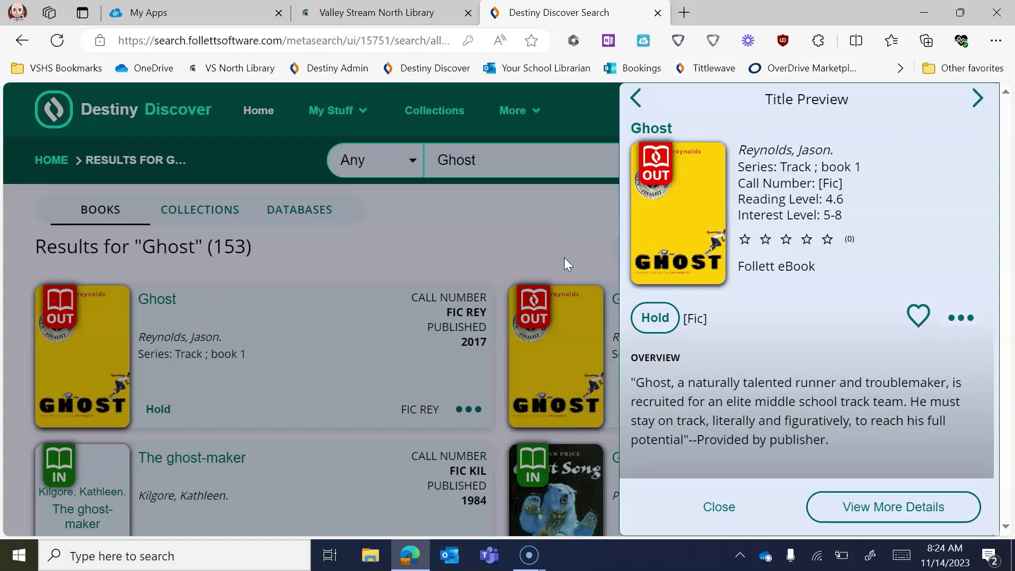
click(919, 317)
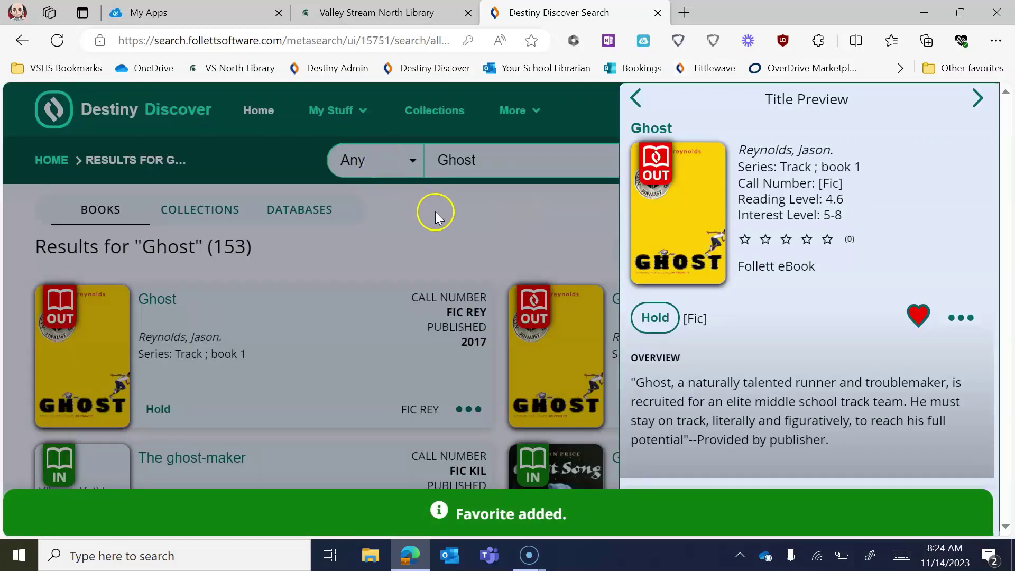
click(435, 211)
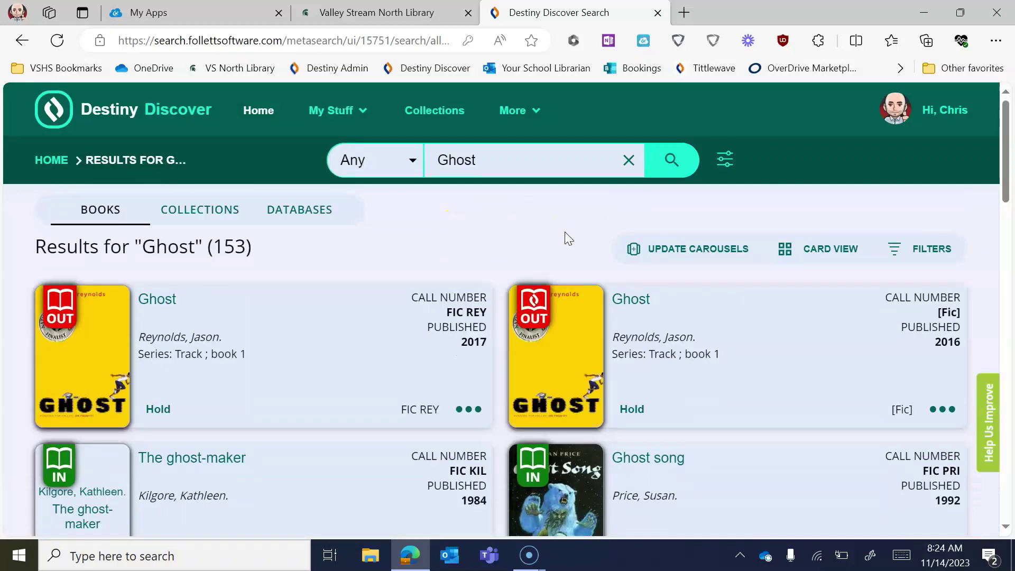
- View the current checkouts under My Stuff
click(338, 112)
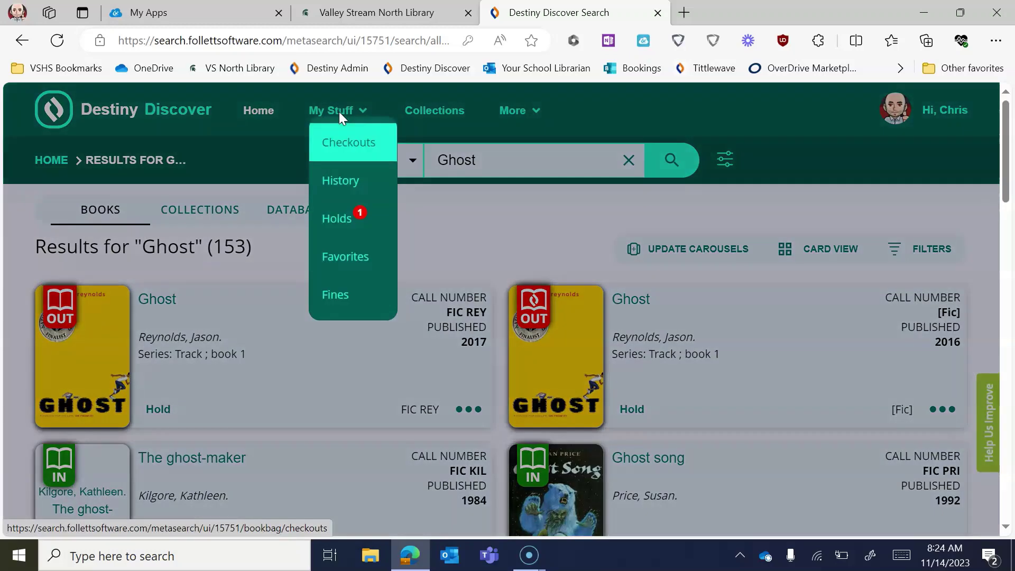
click(341, 144)
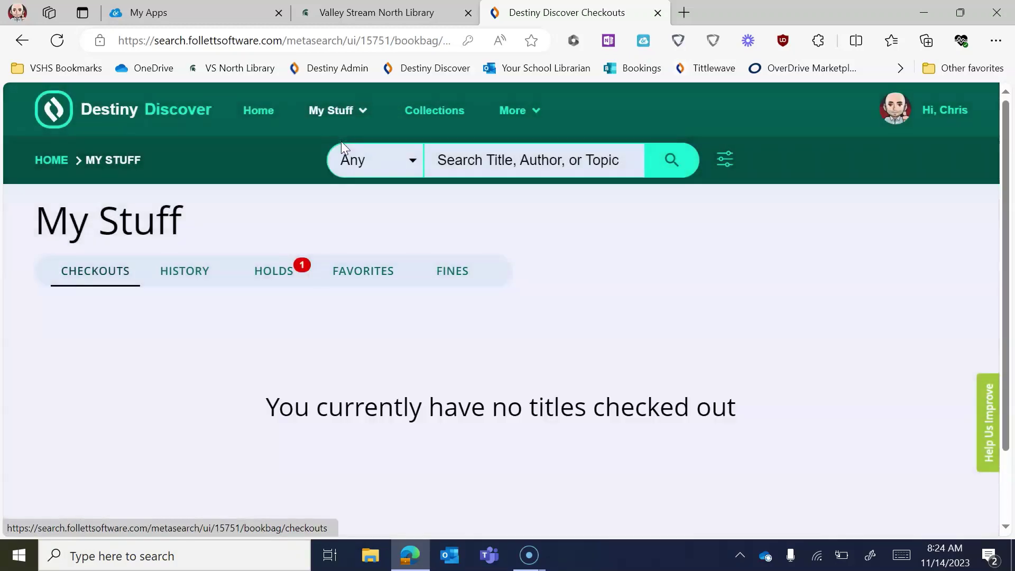
click(565, 256)
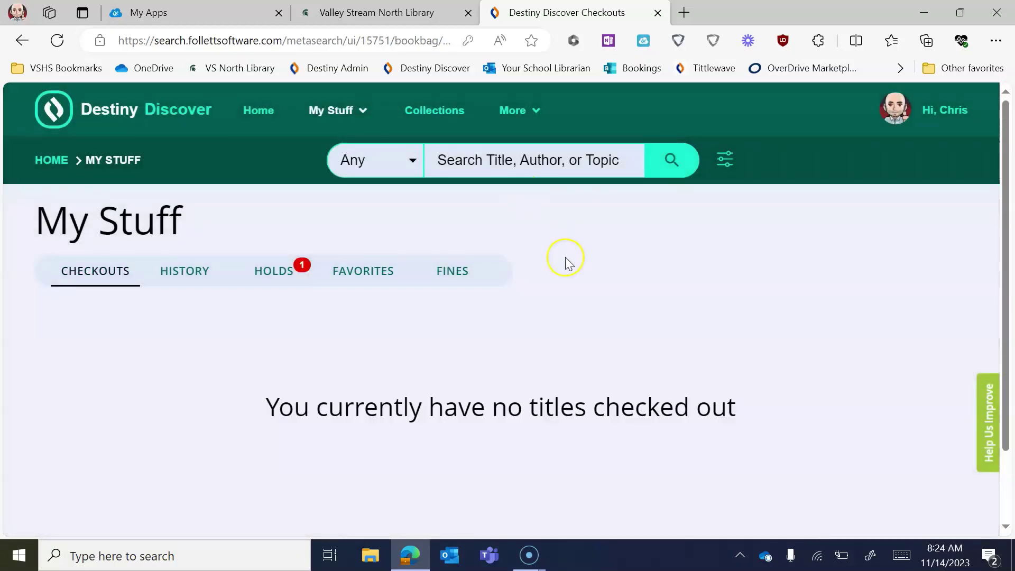
drag(565, 257, 77, 282)
click(209, 345)
click(279, 260)
- Review the My Stuff checkout history, then the holds list showing Down the rabbit hole ready
click(343, 114)
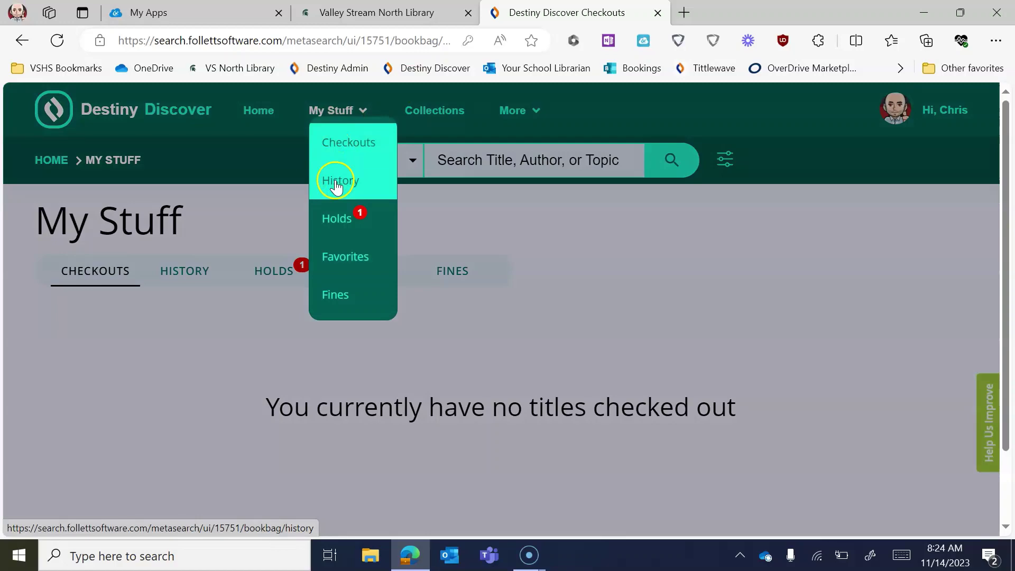
click(337, 179)
scroll(478, 328, down, 1)
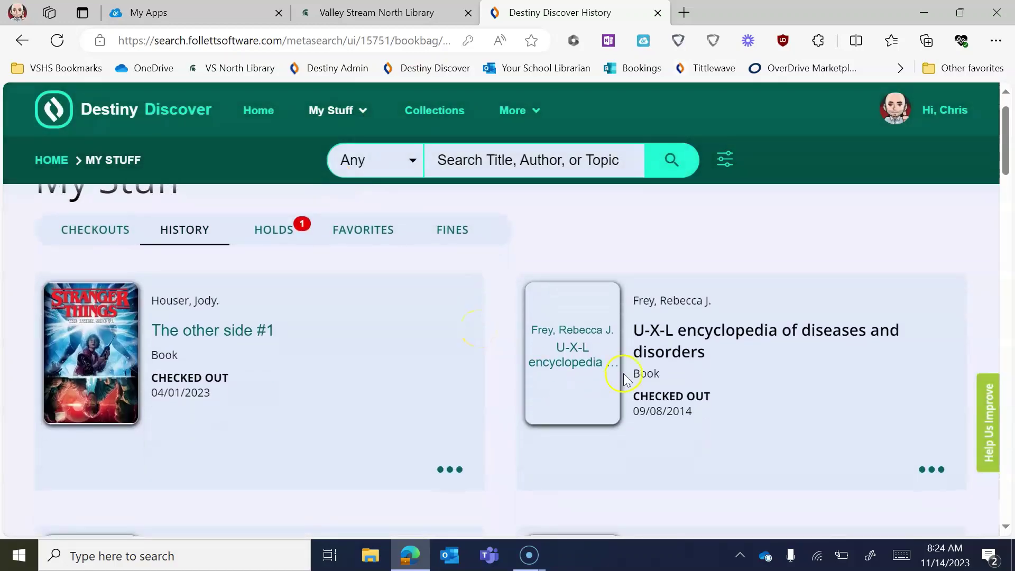
scroll(623, 373, down, 9)
scroll(623, 373, up, 10)
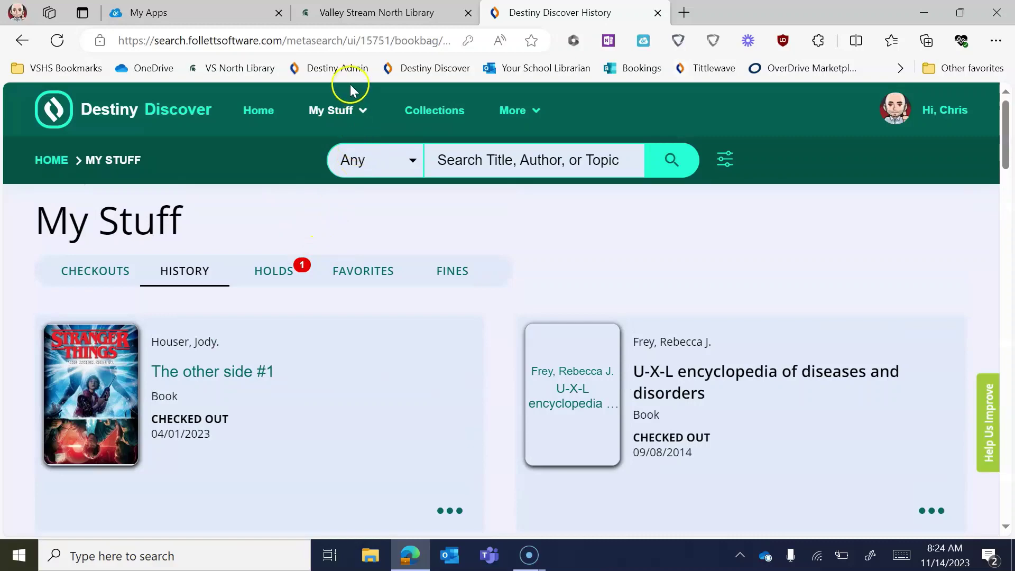
click(338, 111)
click(338, 219)
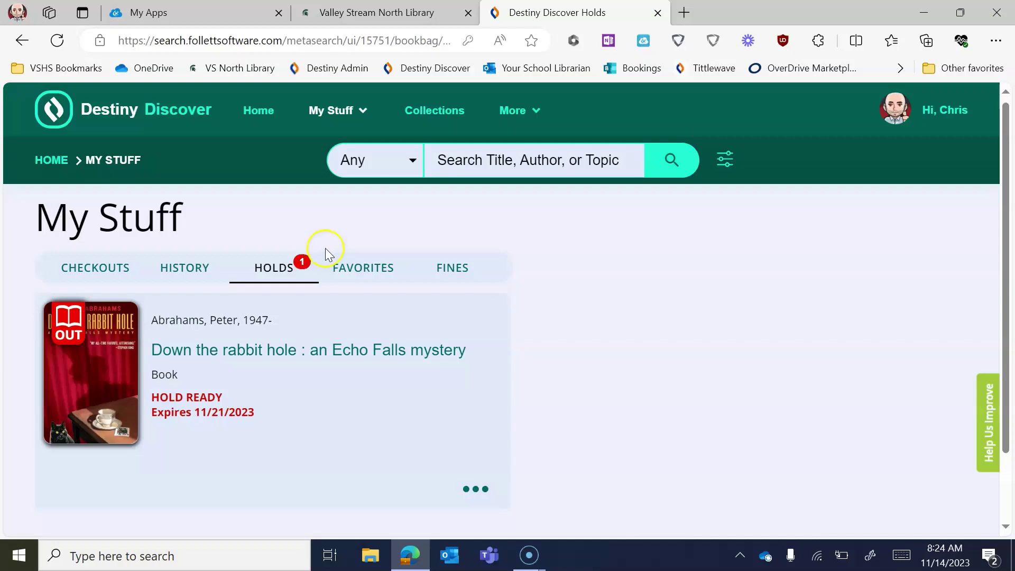
- Review the My Stuff Favorites list (A bone to pick, Ghost, Mo' meta blues), then go home
click(327, 108)
click(344, 249)
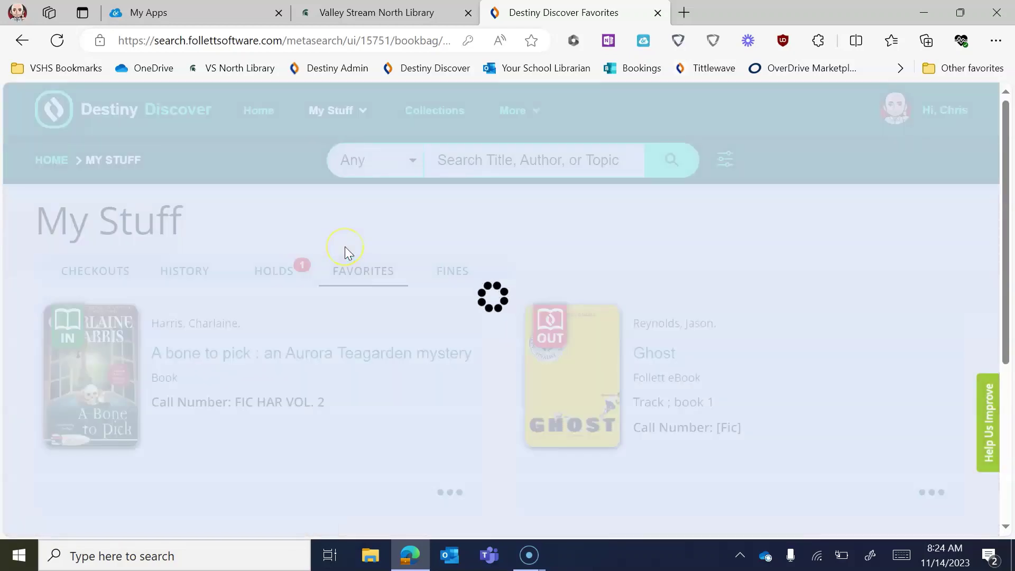
scroll(359, 386, down, 2)
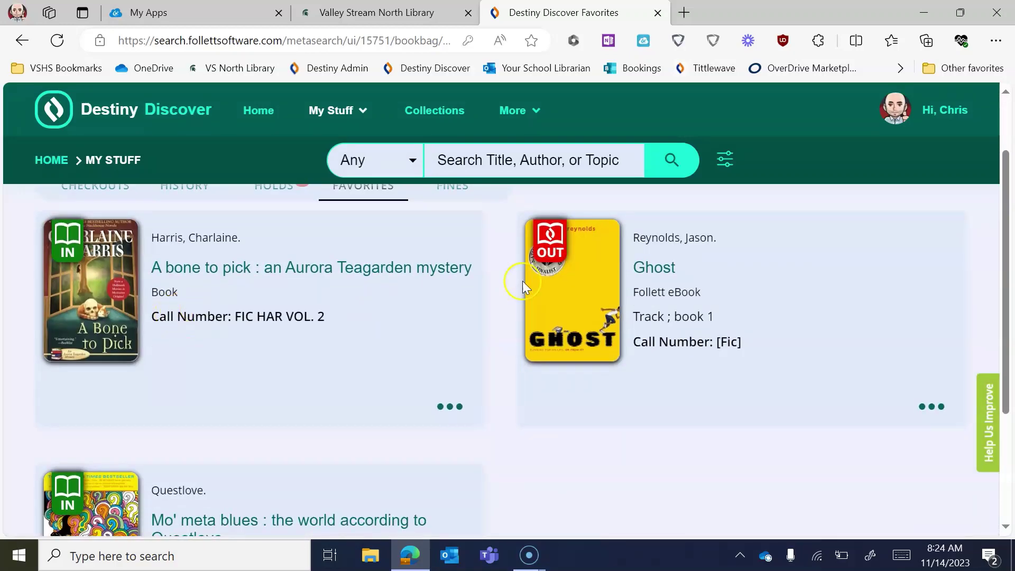
scroll(140, 325, down, 4)
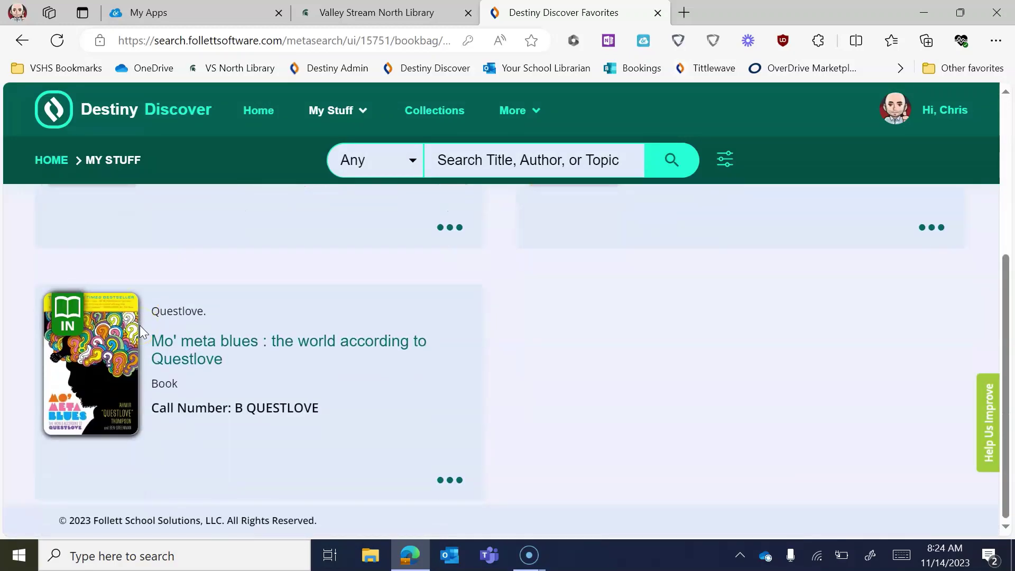
scroll(139, 325, up, 6)
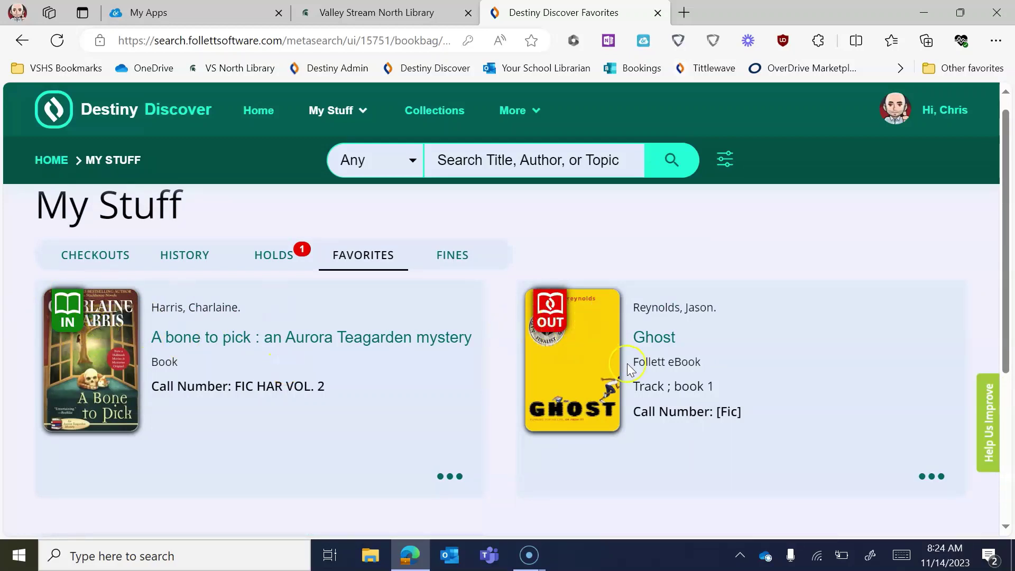
scroll(548, 344, down, 1)
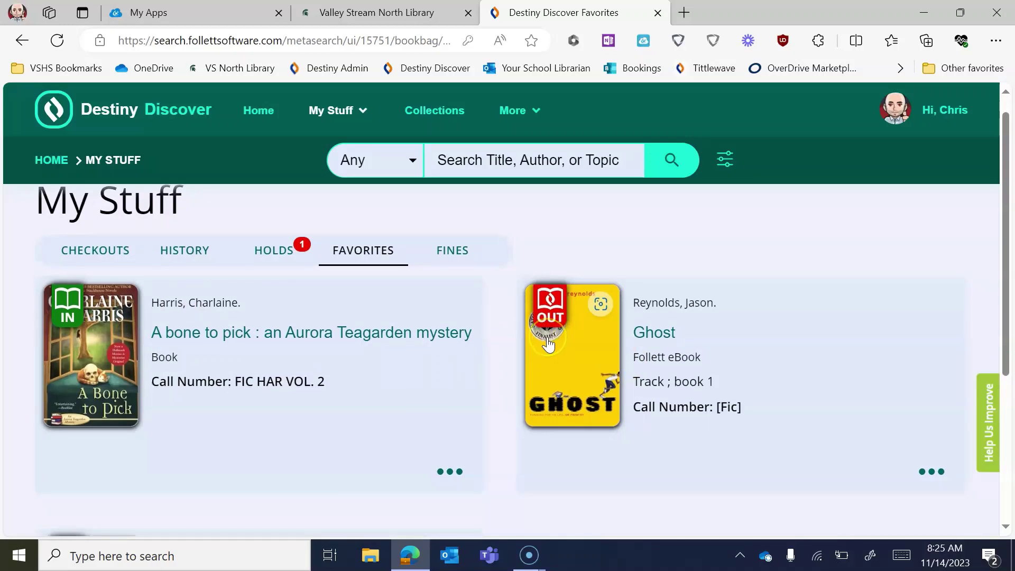
scroll(548, 344, up, 1)
click(142, 113)
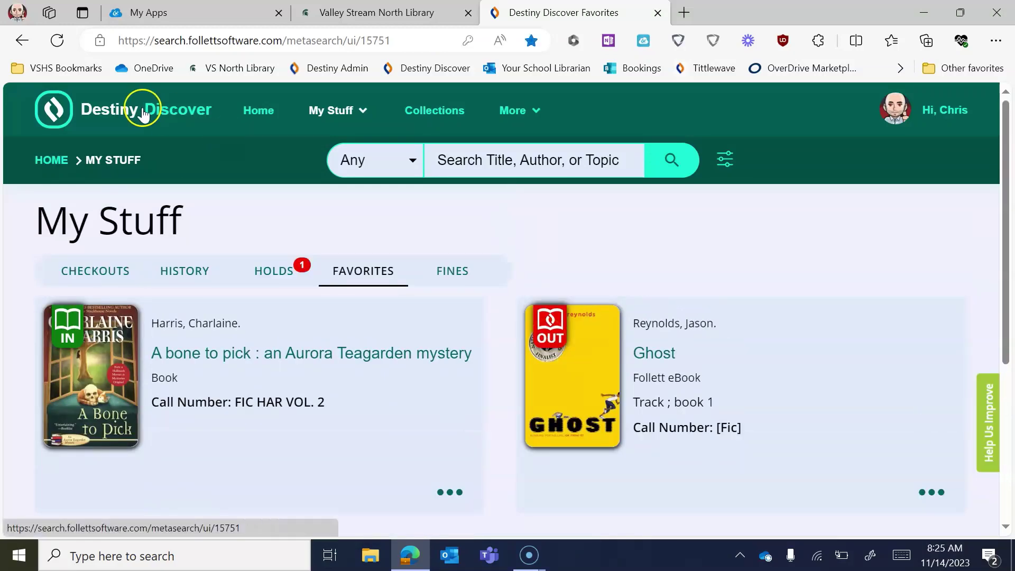
- Scroll the home page to the Recently Added Books showing Rez Ball, Into the Bright Open and Rook
scroll(502, 340, down, 6)
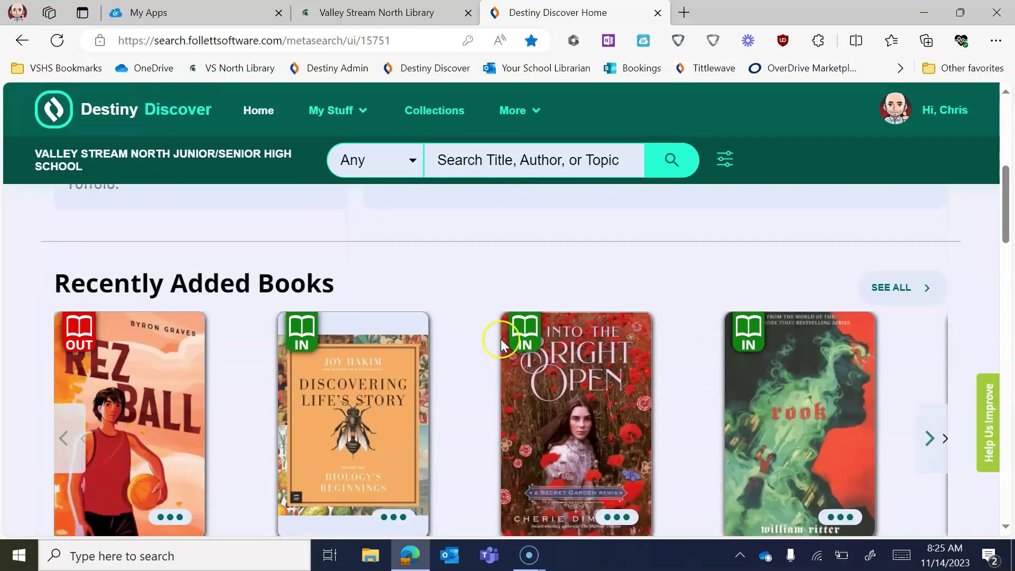
scroll(500, 339, down, 2)
scroll(717, 350, up, 1)
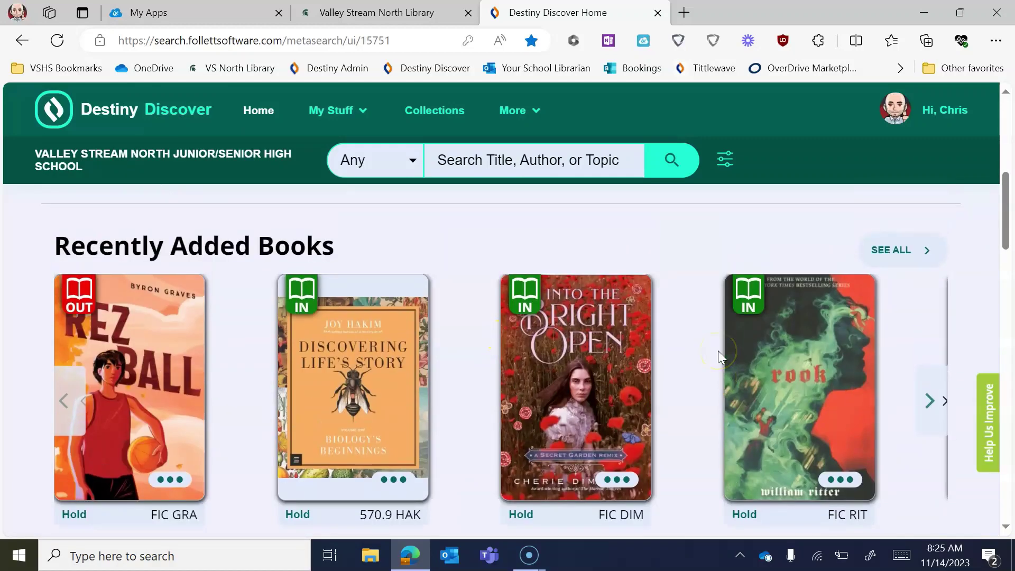
scroll(718, 350, up, 1)
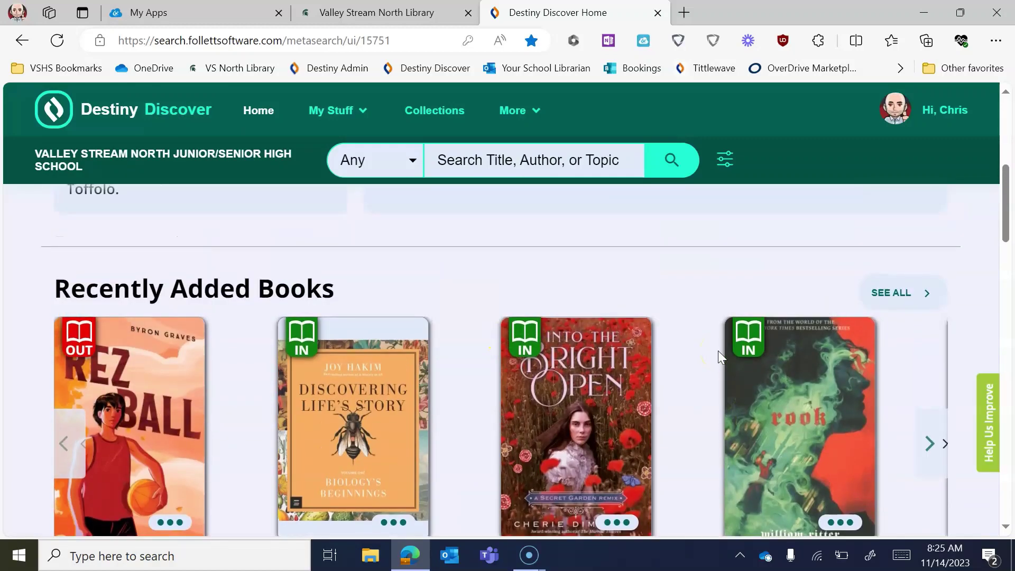